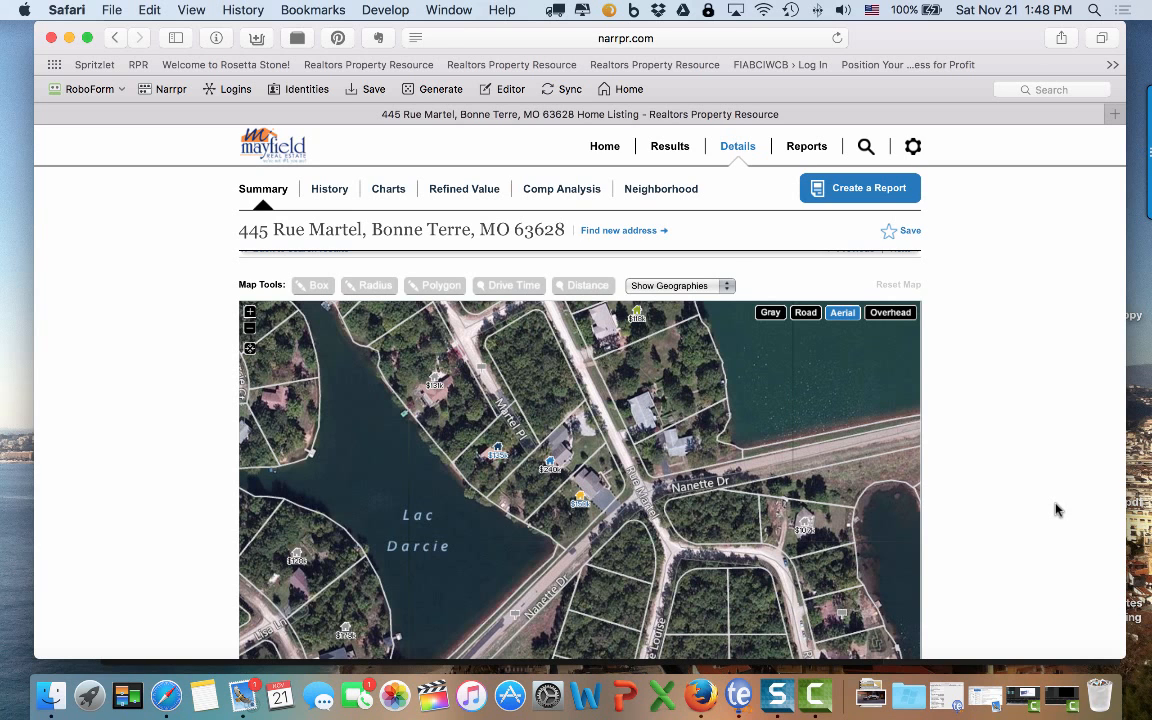
# Reveal the Snagit capture widget and move it slightly lower along the screen edge, with the aerial map fully in view.
pyautogui.scroll(-2, 1055, 510)
pyautogui.scroll(2, 1055, 510)
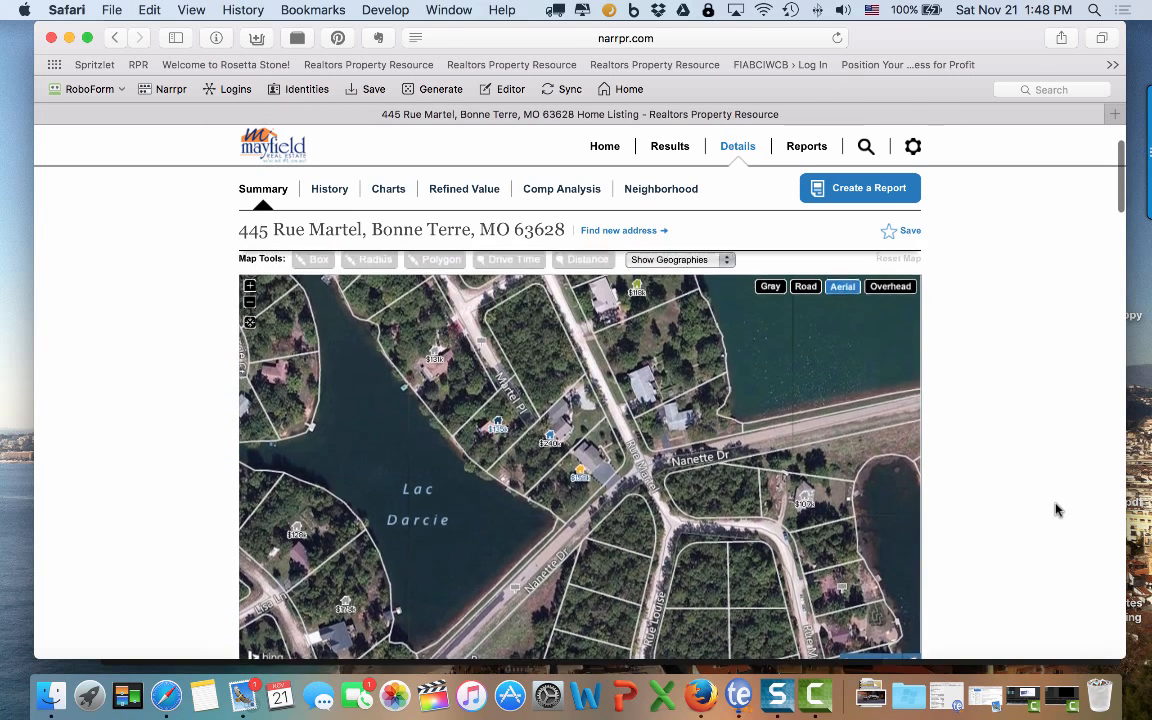
pyautogui.scroll(-1, 1055, 510)
pyautogui.scroll(1, 1055, 510)
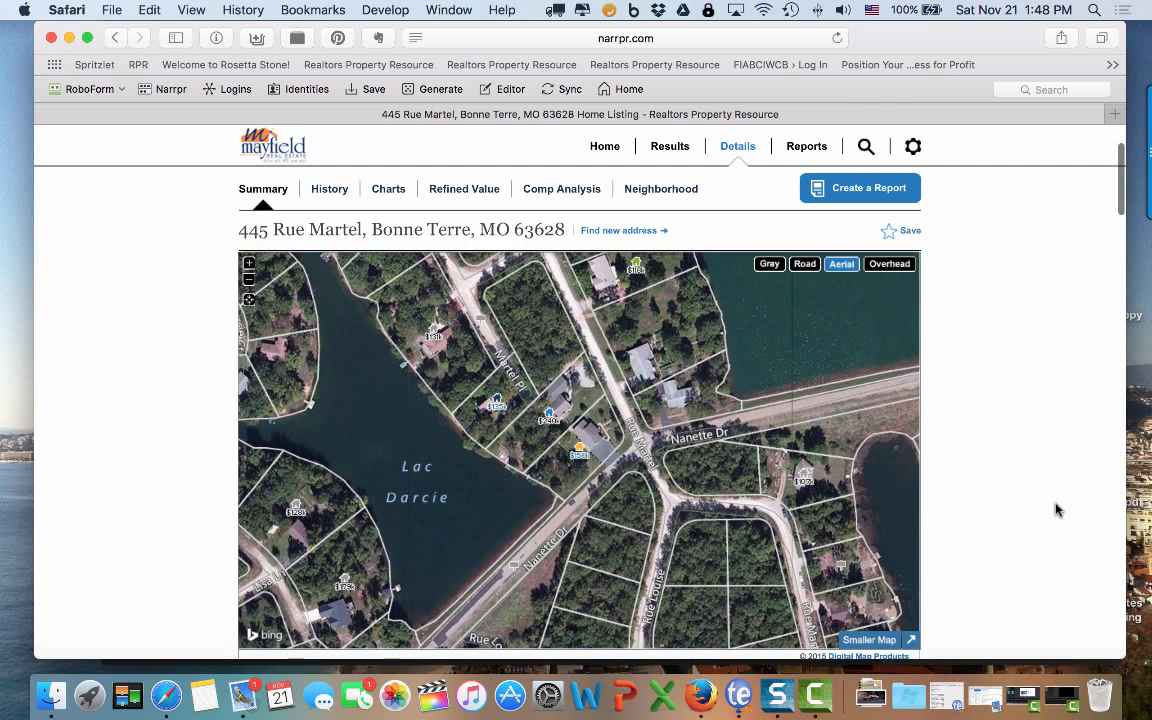
pyautogui.scroll(-1, 1055, 510)
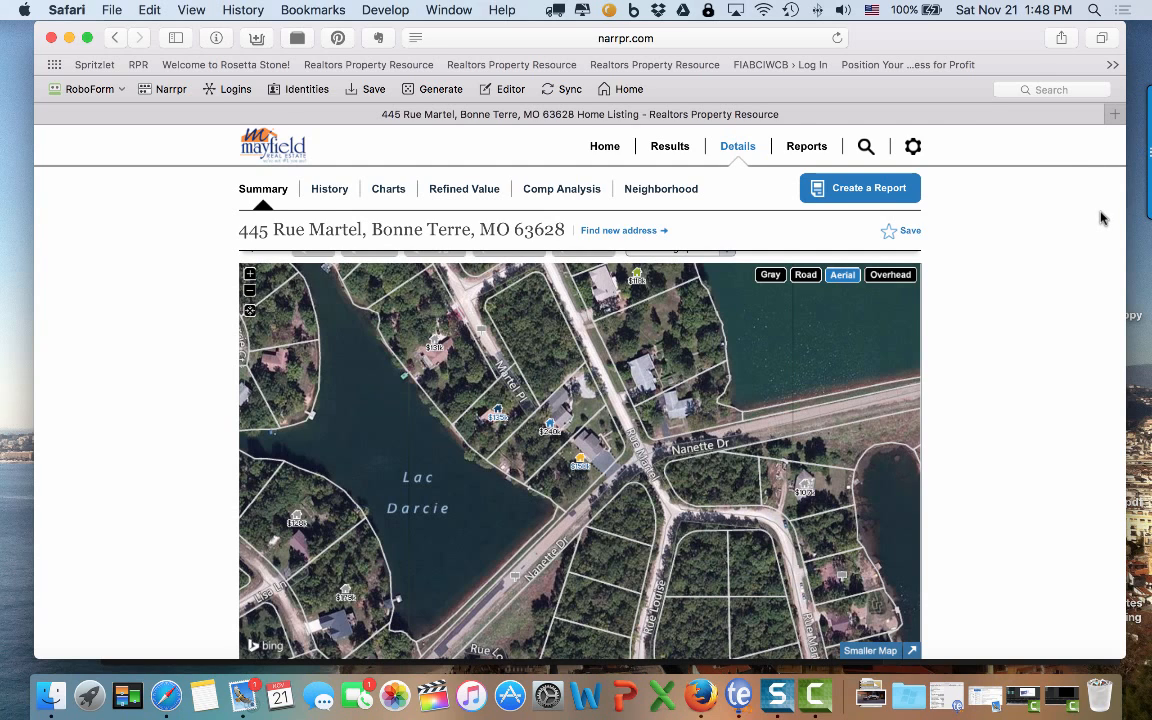
pyautogui.moveTo(1149, 145)
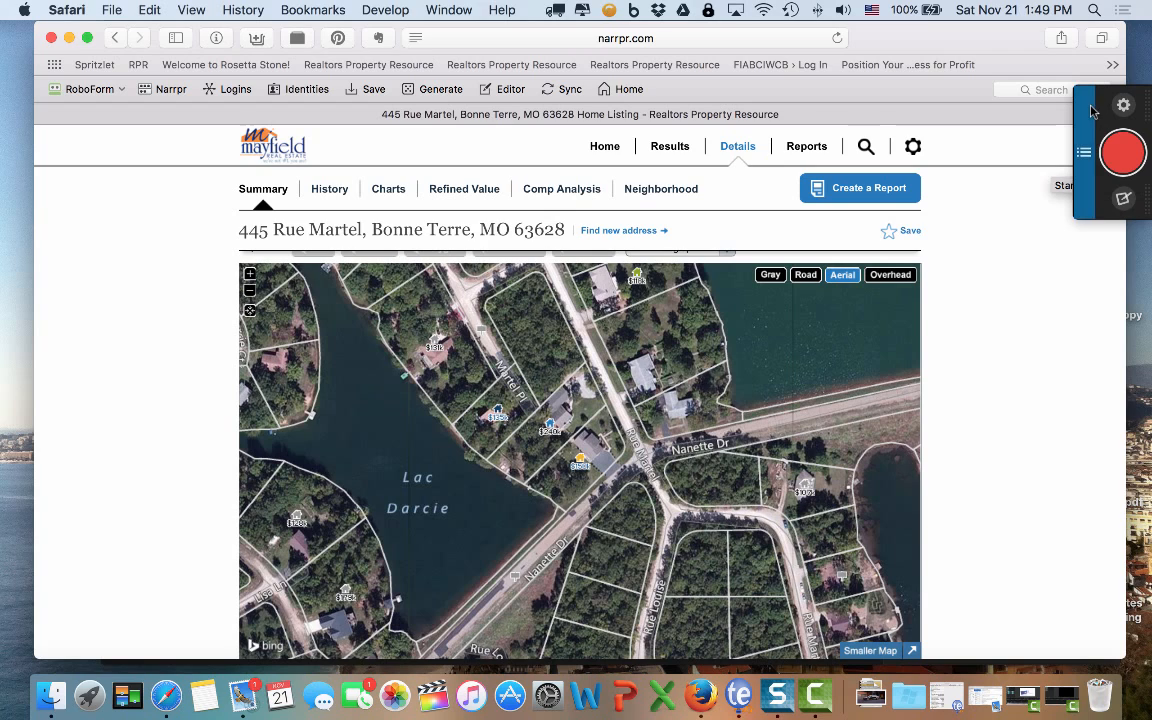
pyautogui.moveTo(1106, 96); pyautogui.dragTo(1096, 146)
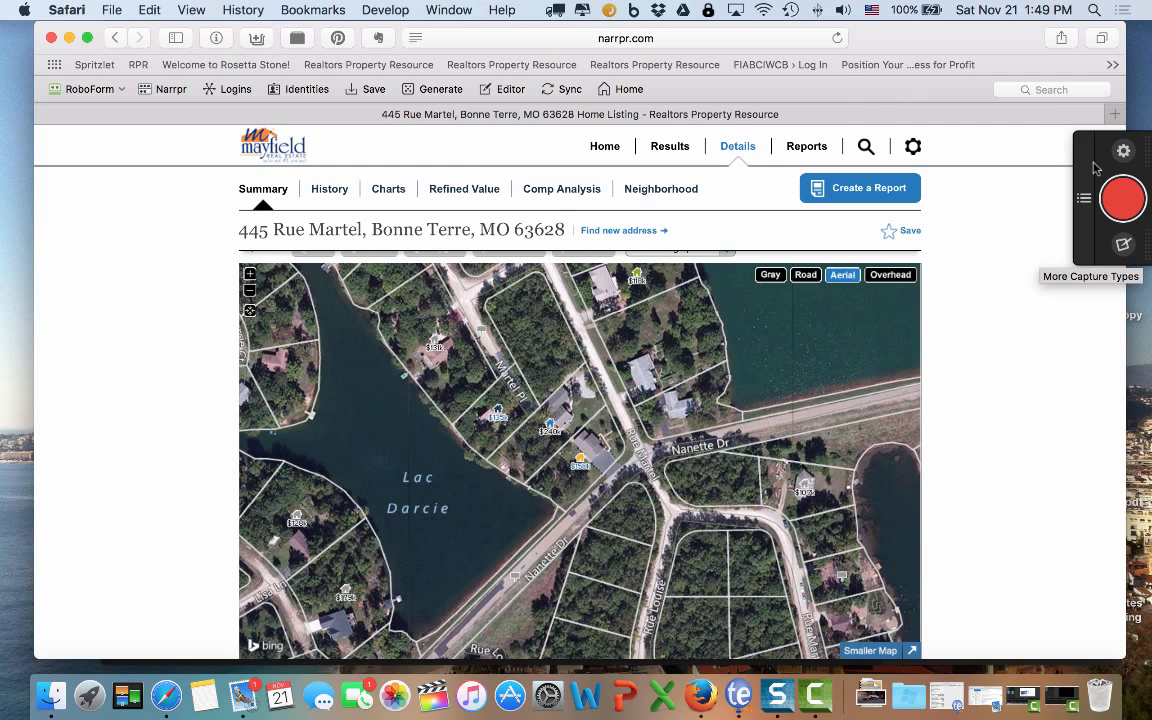
pyautogui.click(1124, 151)
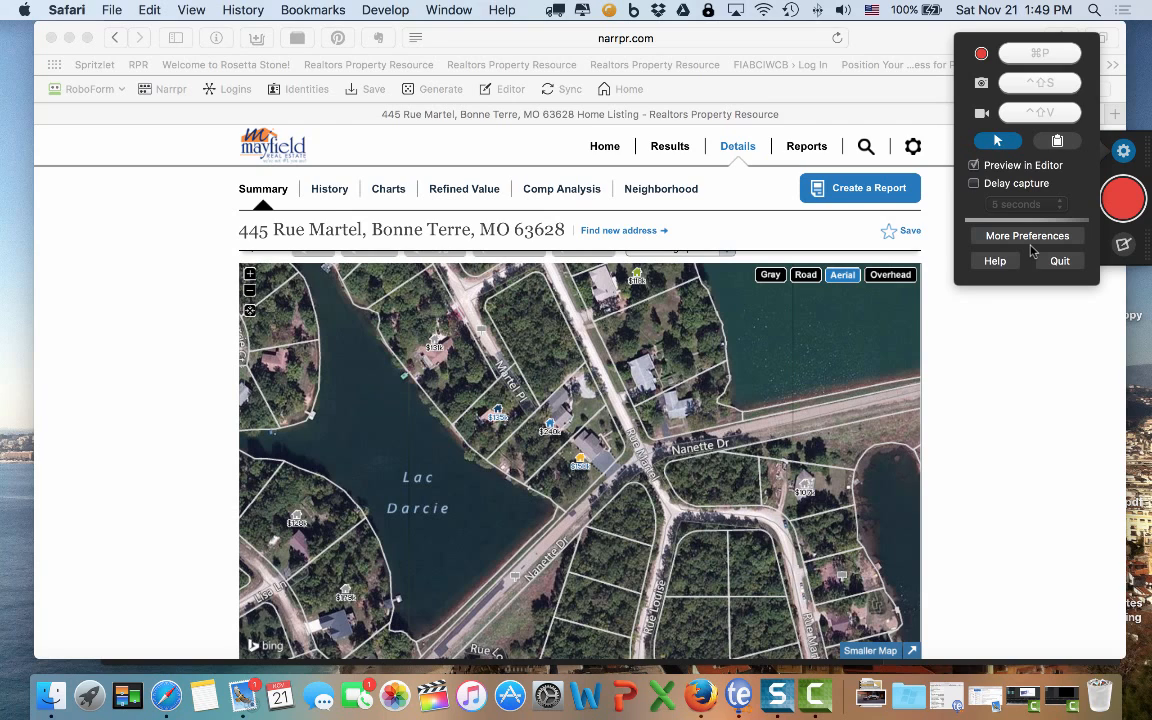
pyautogui.click(1120, 155)
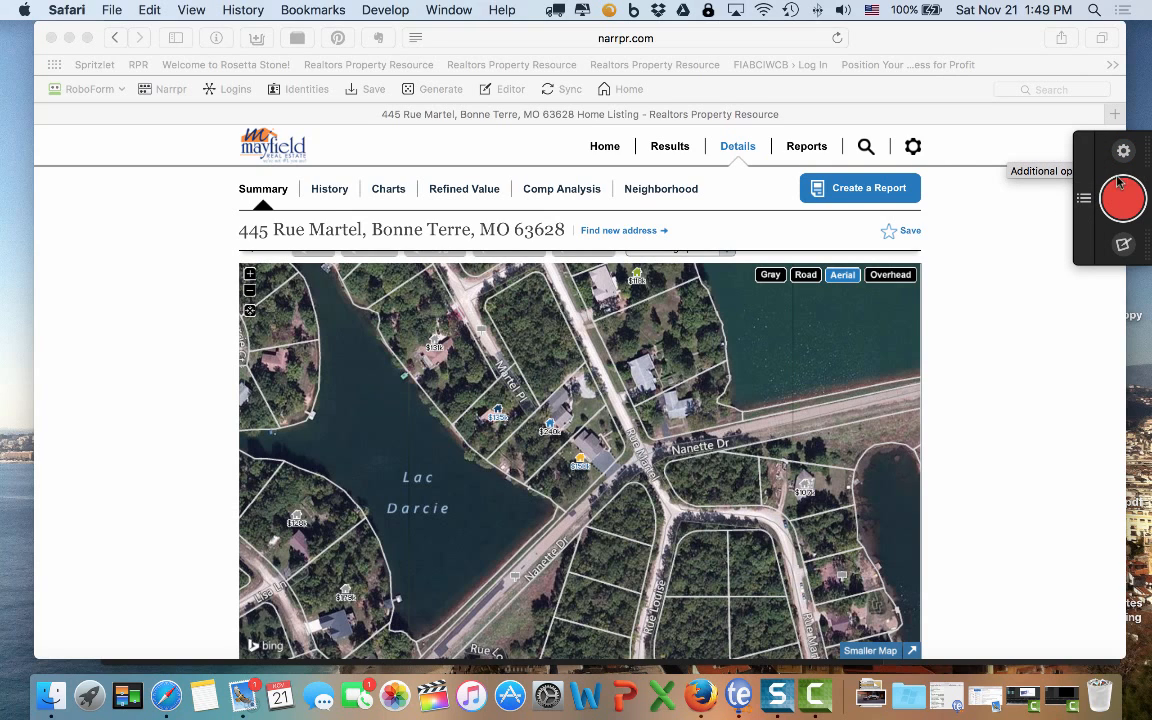
pyautogui.click(1083, 198)
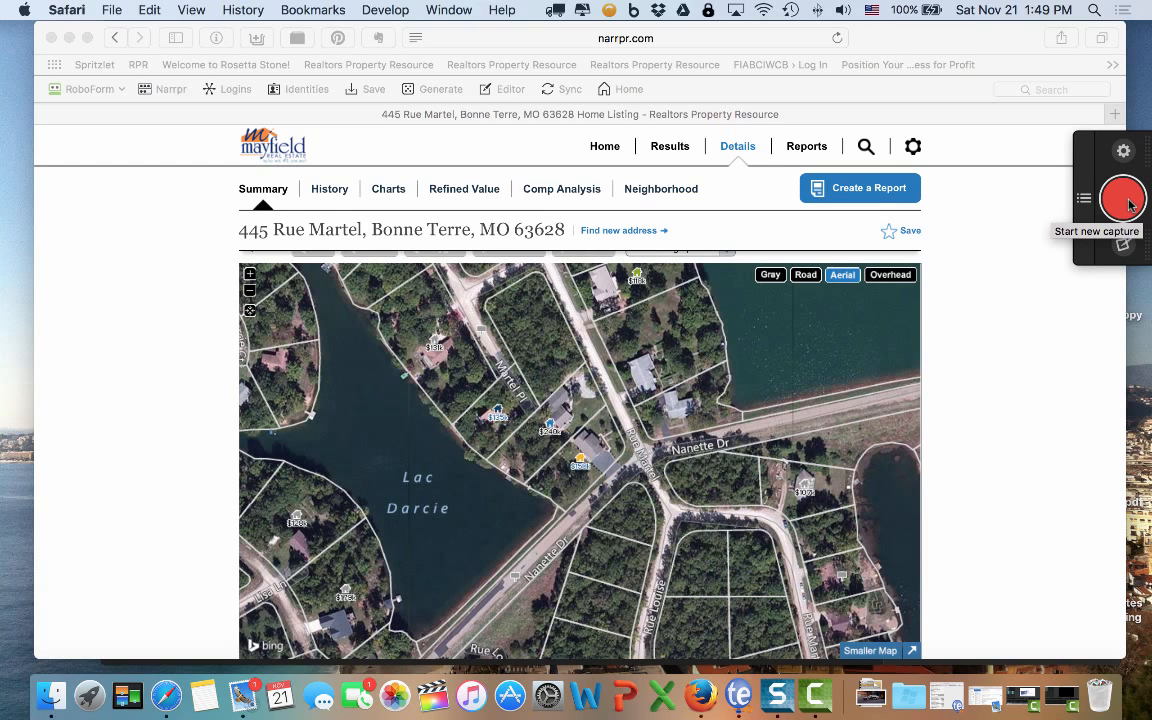
# Capture the aerial map area of the property page as a 753 x 429 still image.
pyautogui.click(1126, 201)
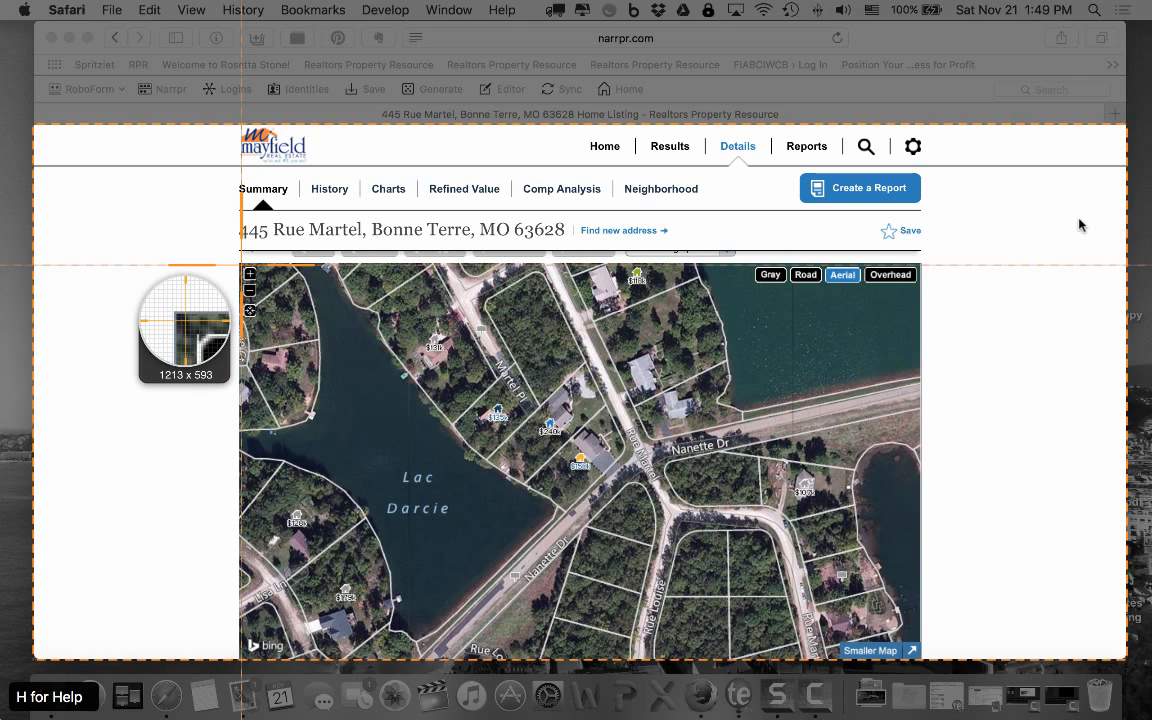
pyautogui.moveTo(240, 264); pyautogui.dragTo(919, 651)
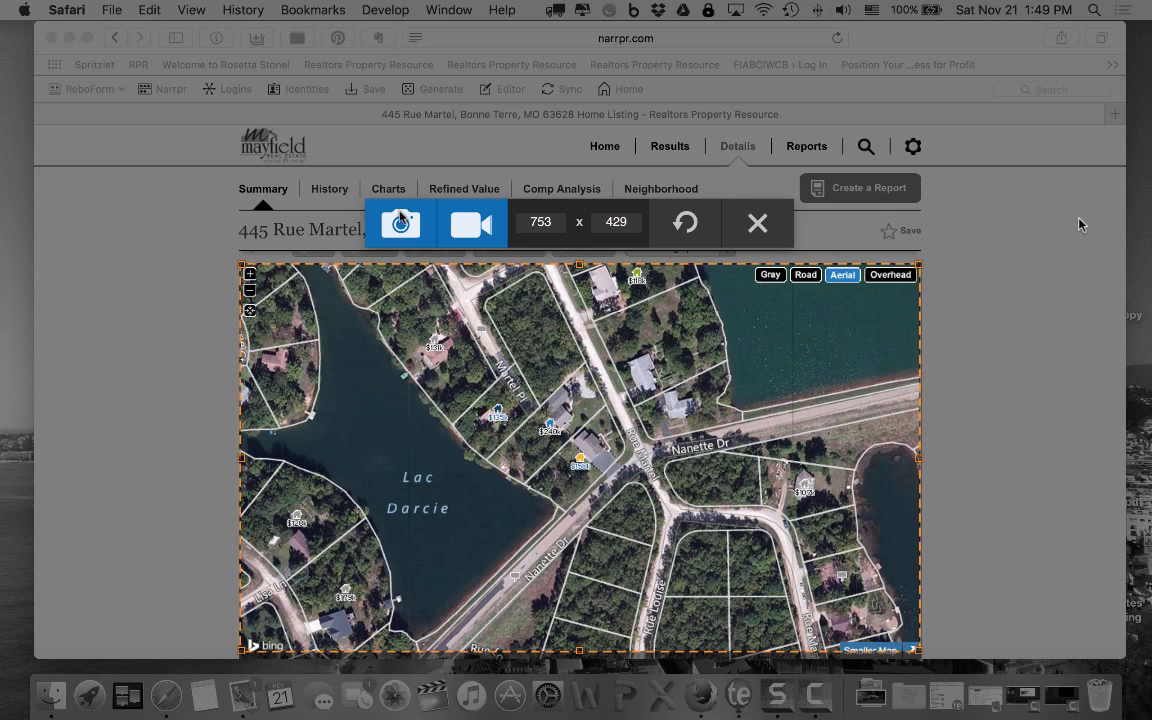
pyautogui.click(400, 225)
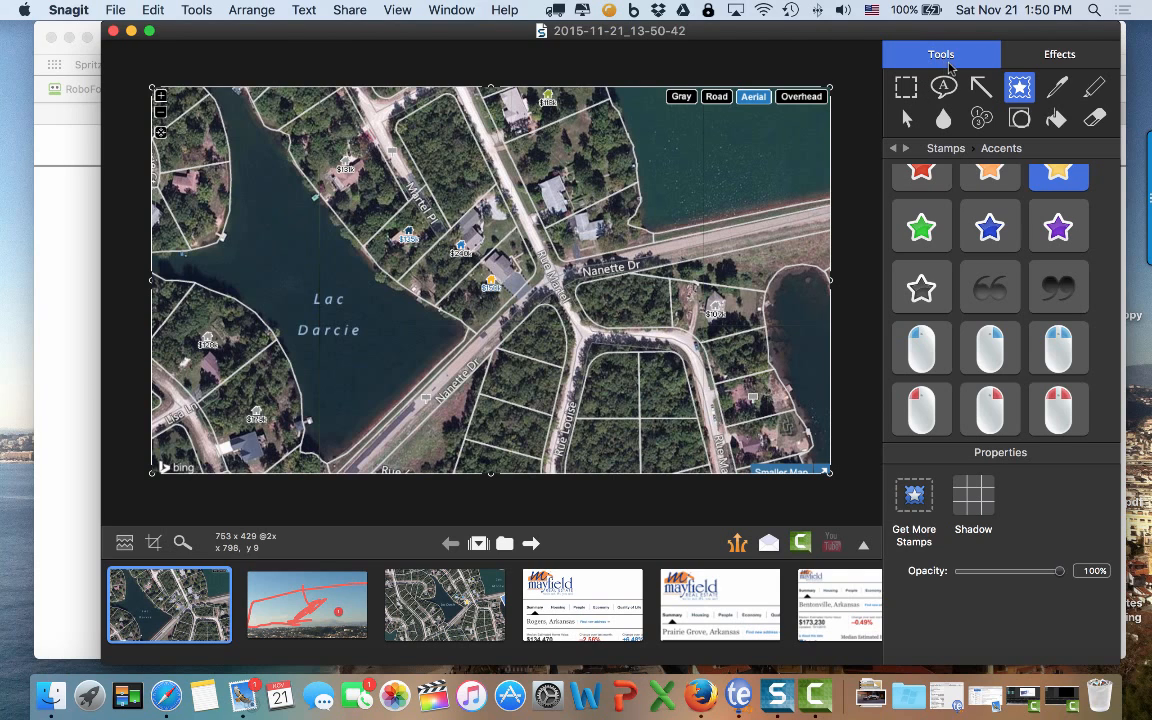
# Apply the Torn edge effect to all four sides of the map capture with a size of 21 pt.
pyautogui.click(1042, 56)
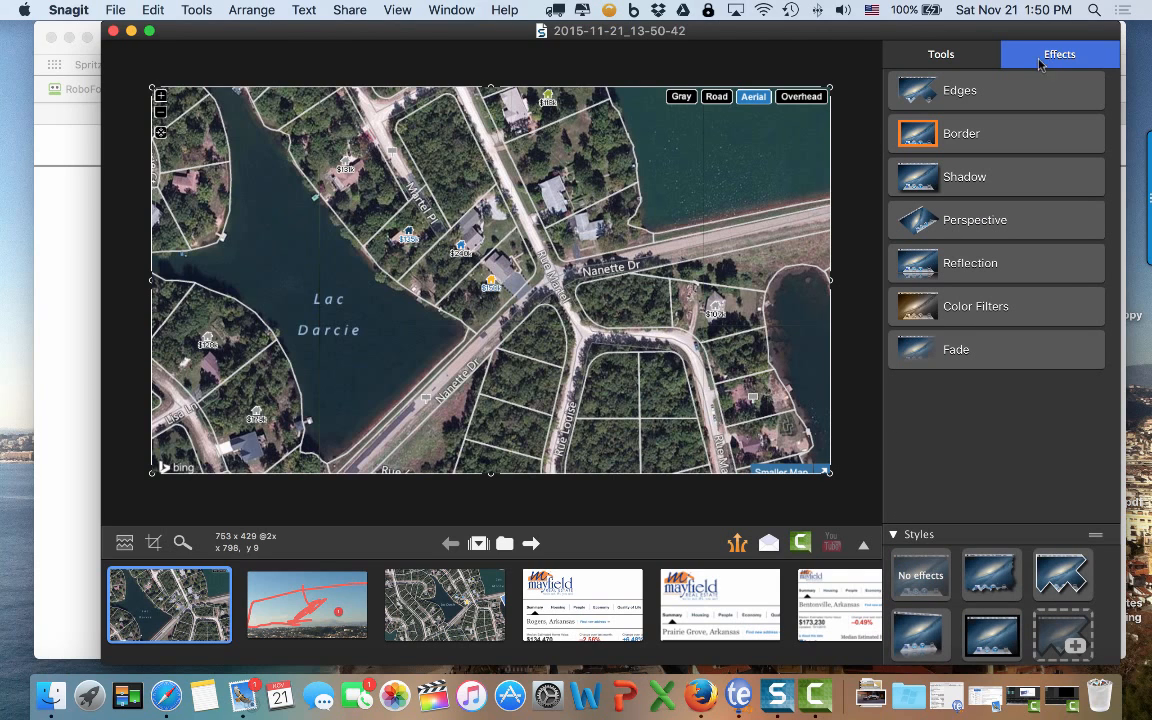
pyautogui.click(955, 95)
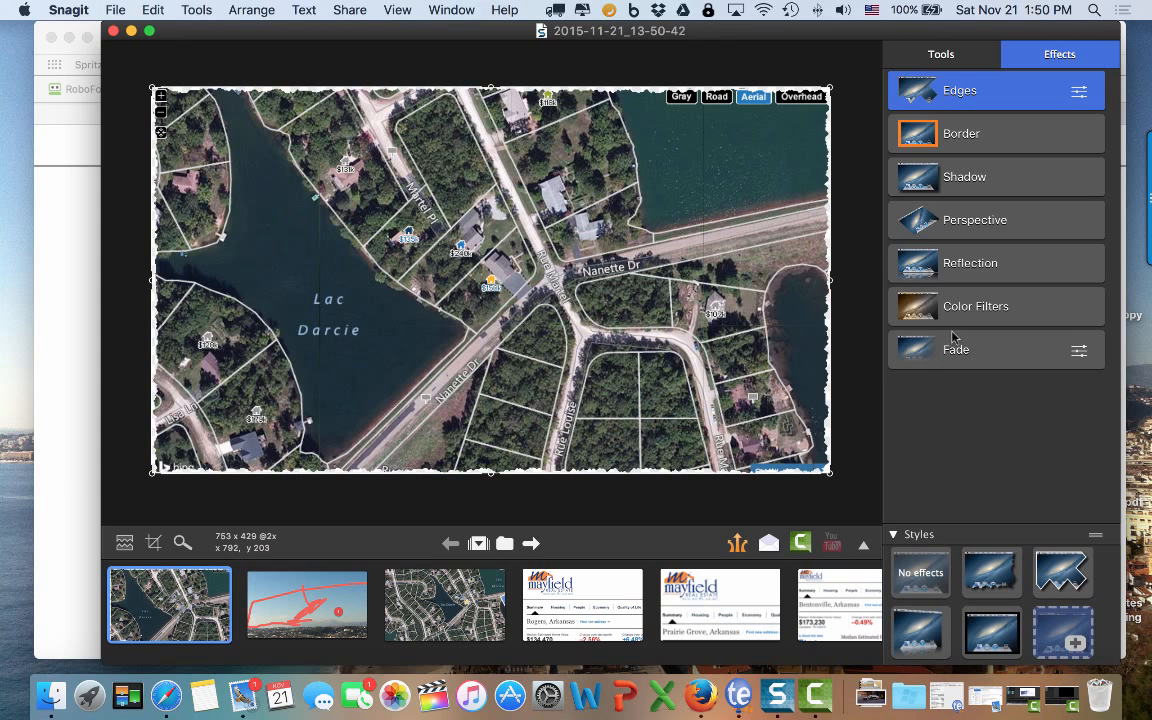
pyautogui.click(1080, 92)
pyautogui.moveTo(994, 224); pyautogui.dragTo(1006, 222)
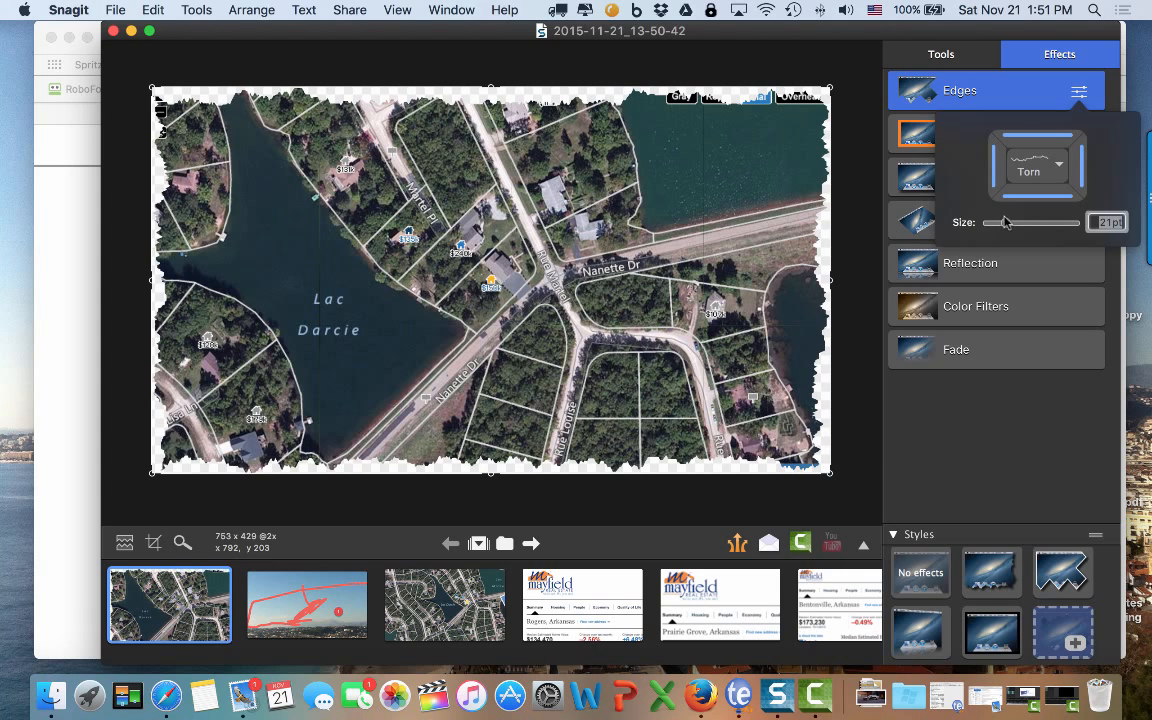
pyautogui.click(1079, 91)
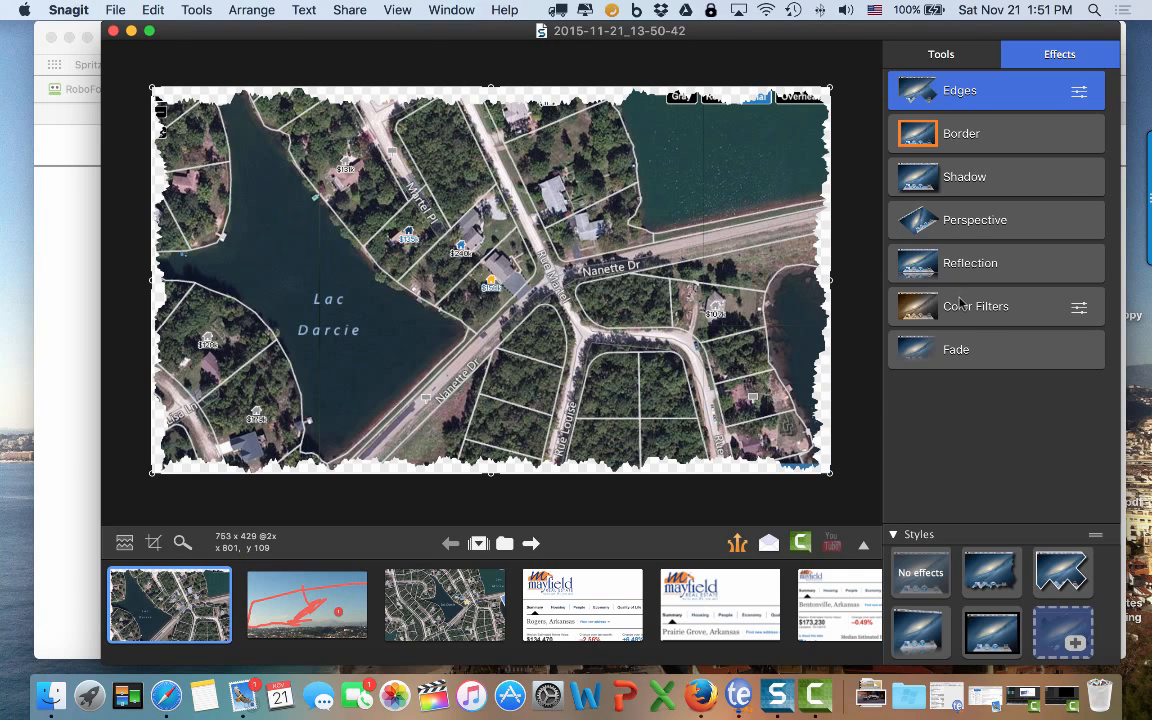
# Activate the Stamp tool and open the TechSmith web page for getting more stamps.
pyautogui.click(932, 56)
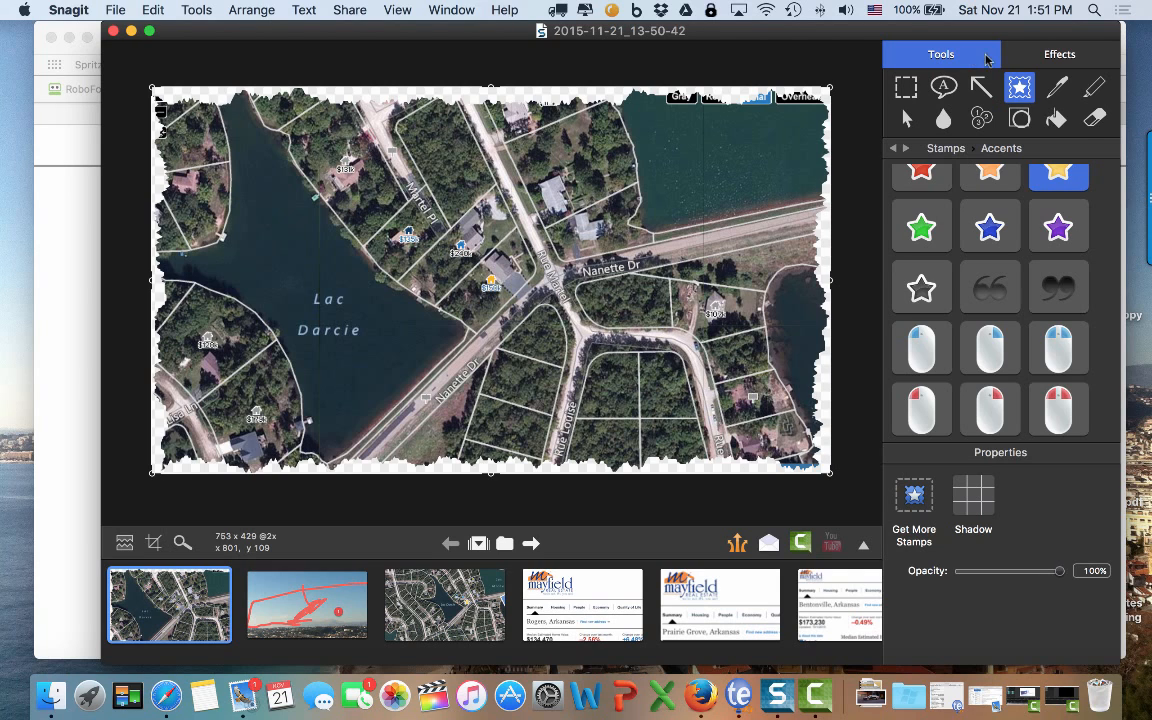
pyautogui.click(980, 86)
pyautogui.click(943, 89)
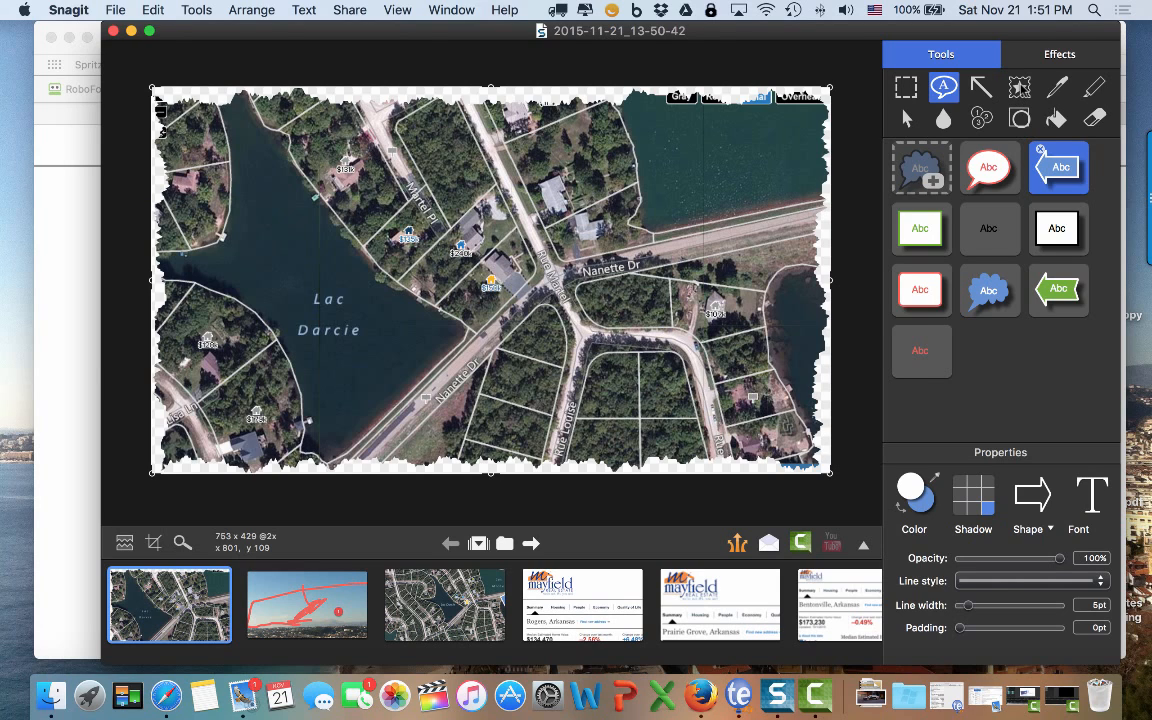
pyautogui.click(1022, 85)
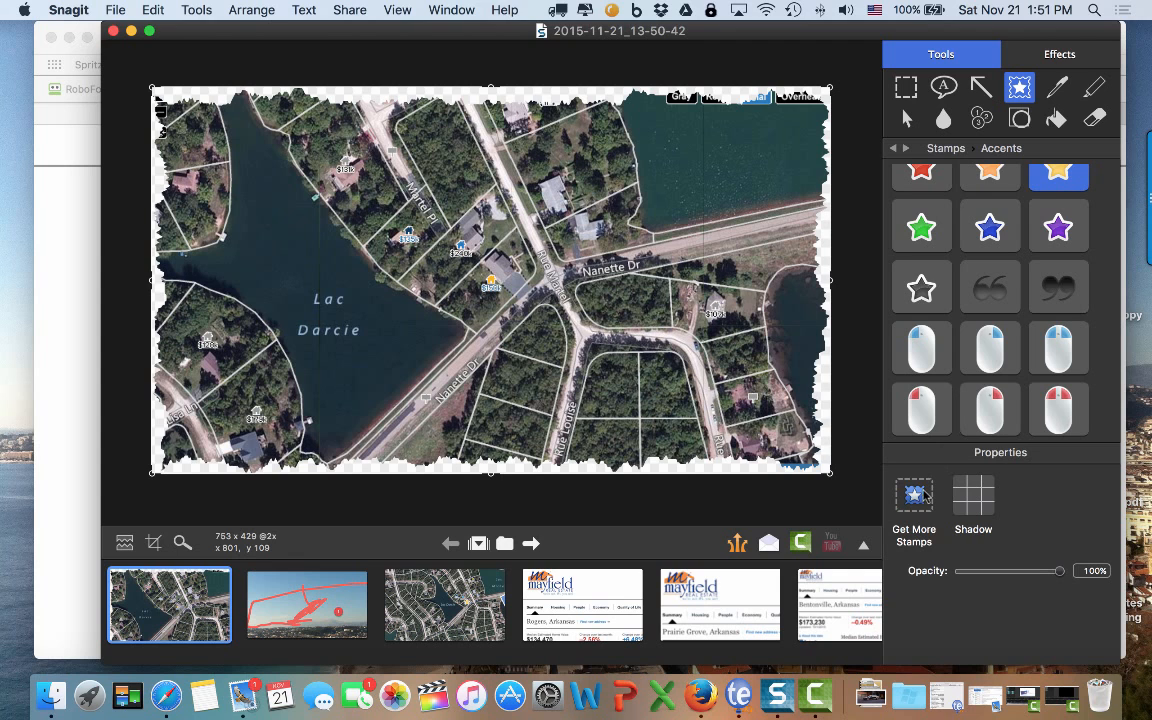
pyautogui.click(915, 497)
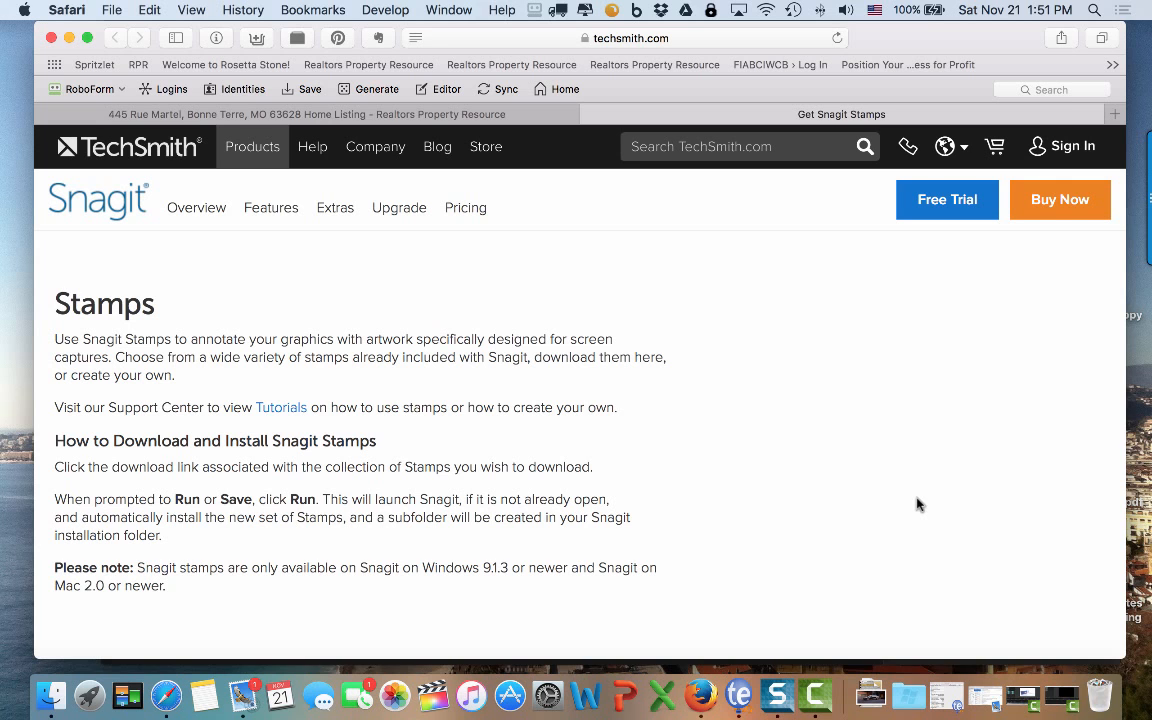
# Find the Realty collection on the Snagit stamps page and download it.
pyautogui.scroll(-5, 628, 403)
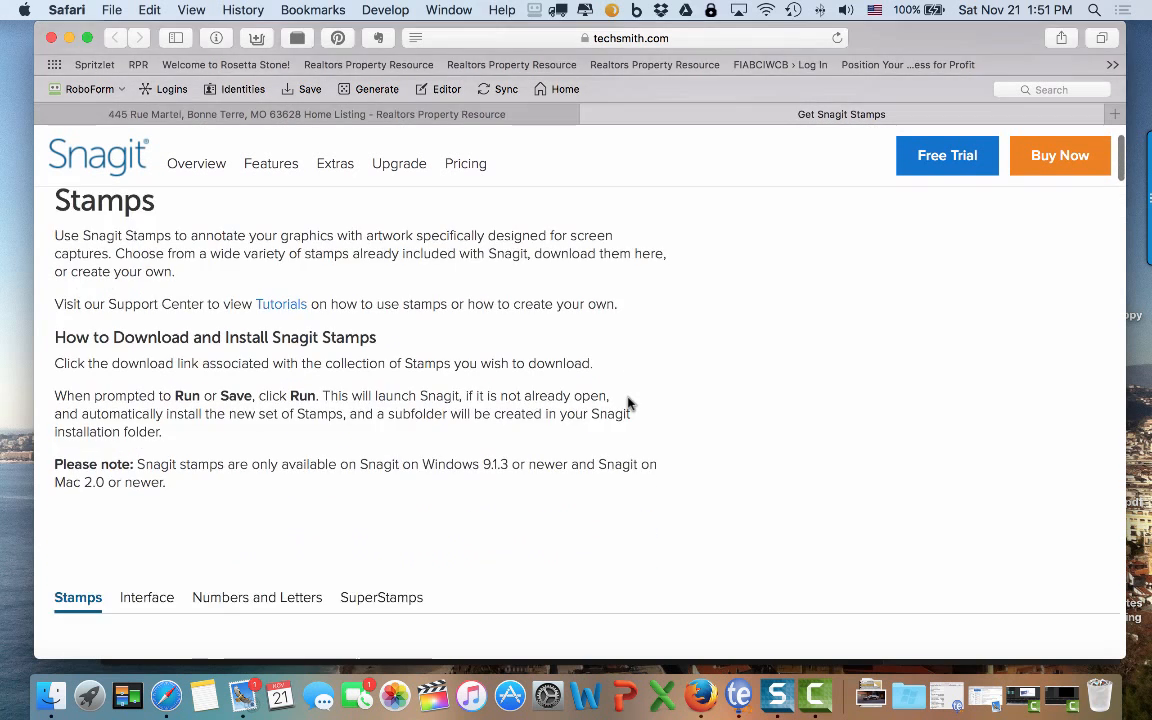
pyautogui.scroll(-8, 628, 403)
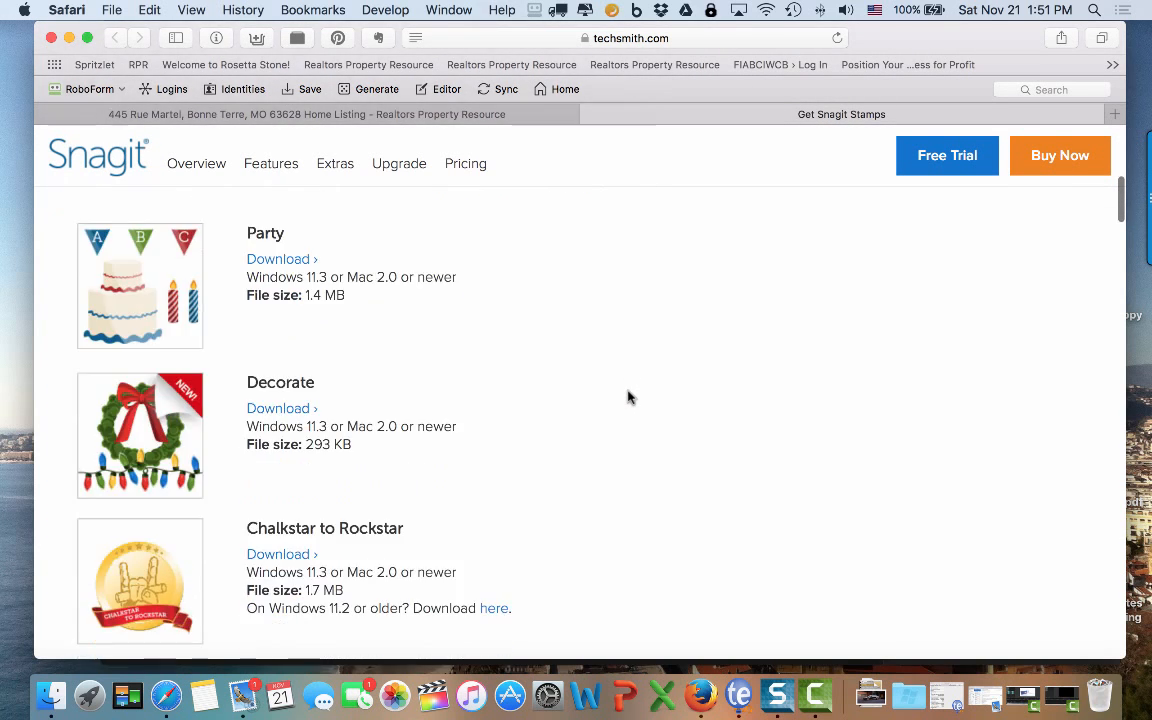
pyautogui.scroll(-10, 628, 398)
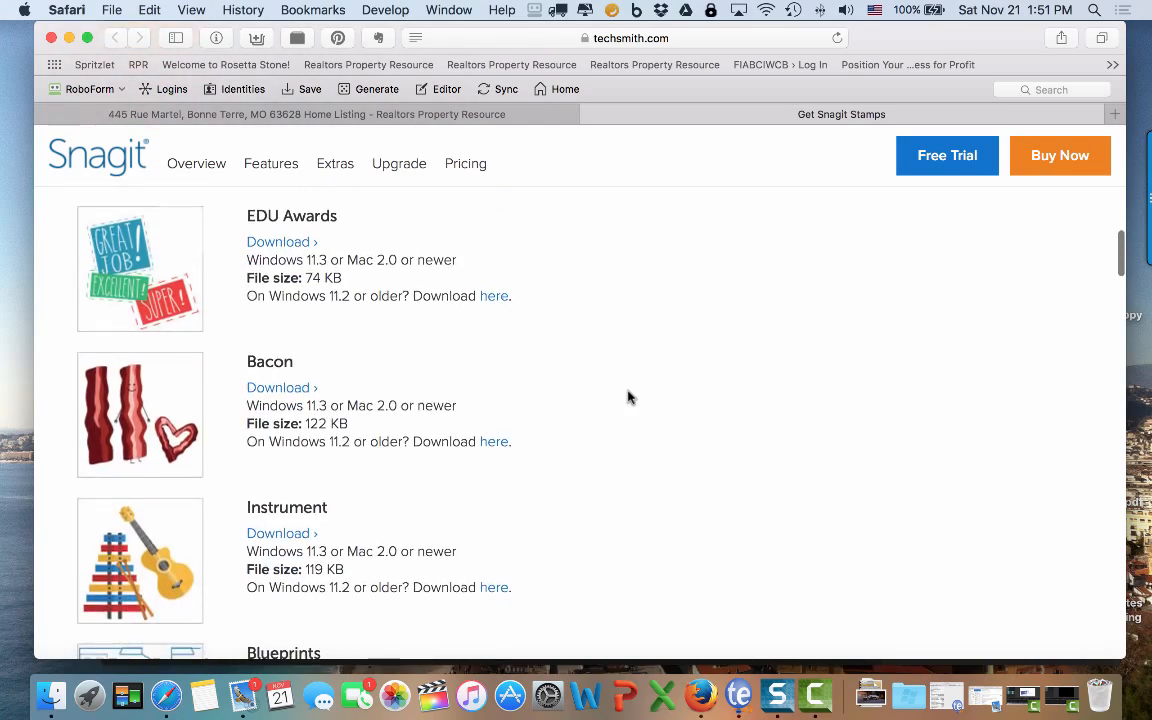
pyautogui.scroll(-10, 628, 398)
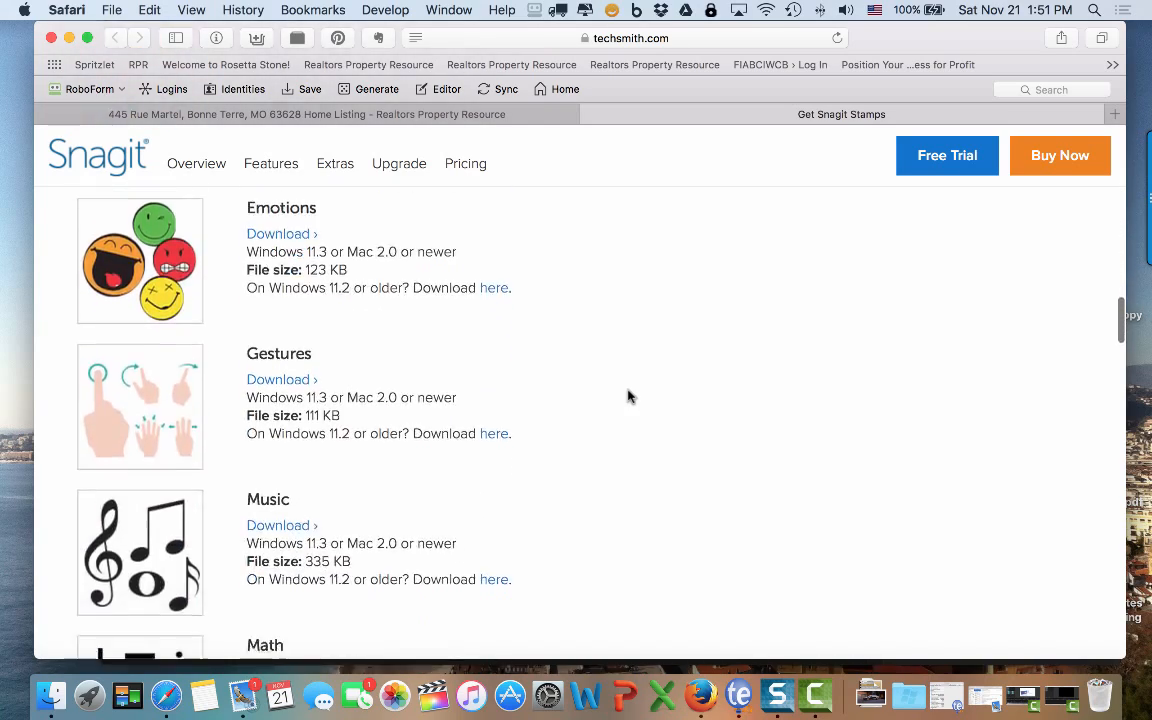
pyautogui.scroll(-6, 628, 393)
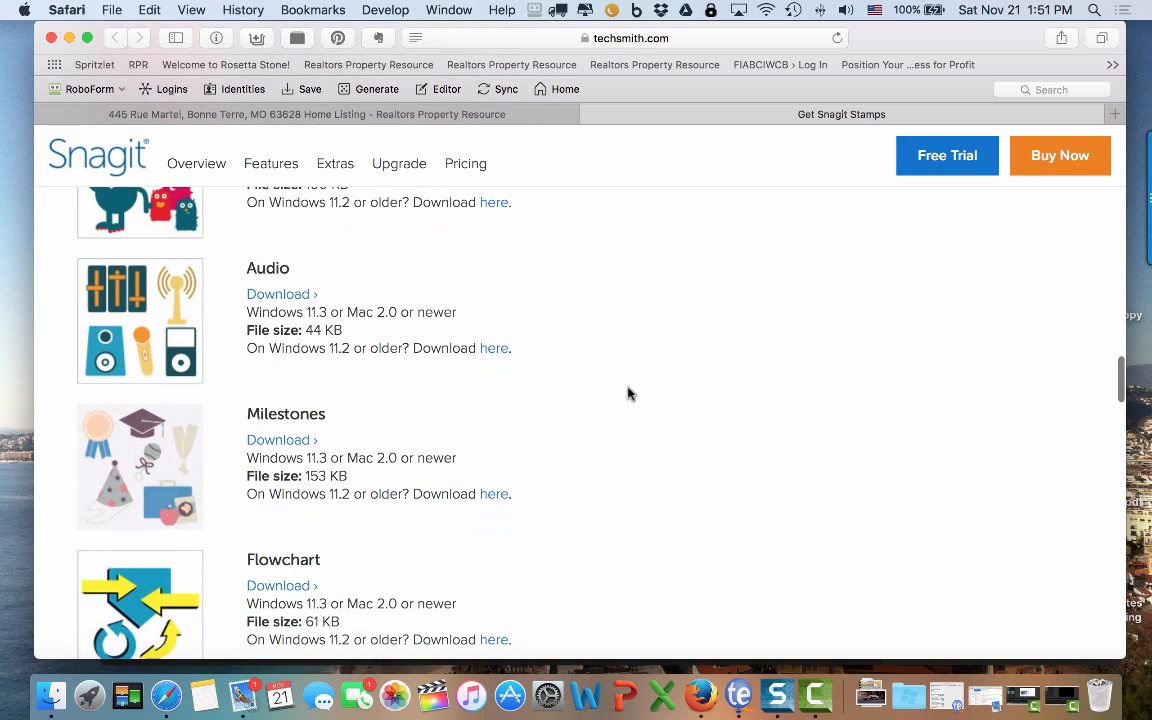
pyautogui.scroll(-6, 628, 307)
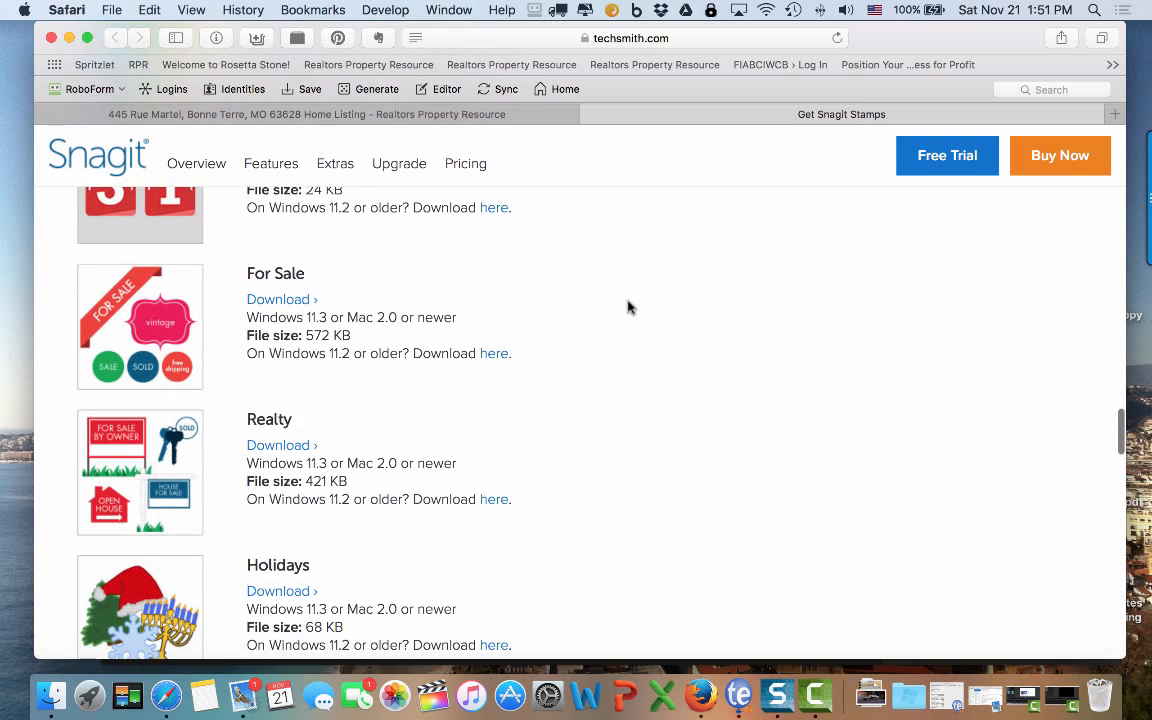
pyautogui.click(268, 449)
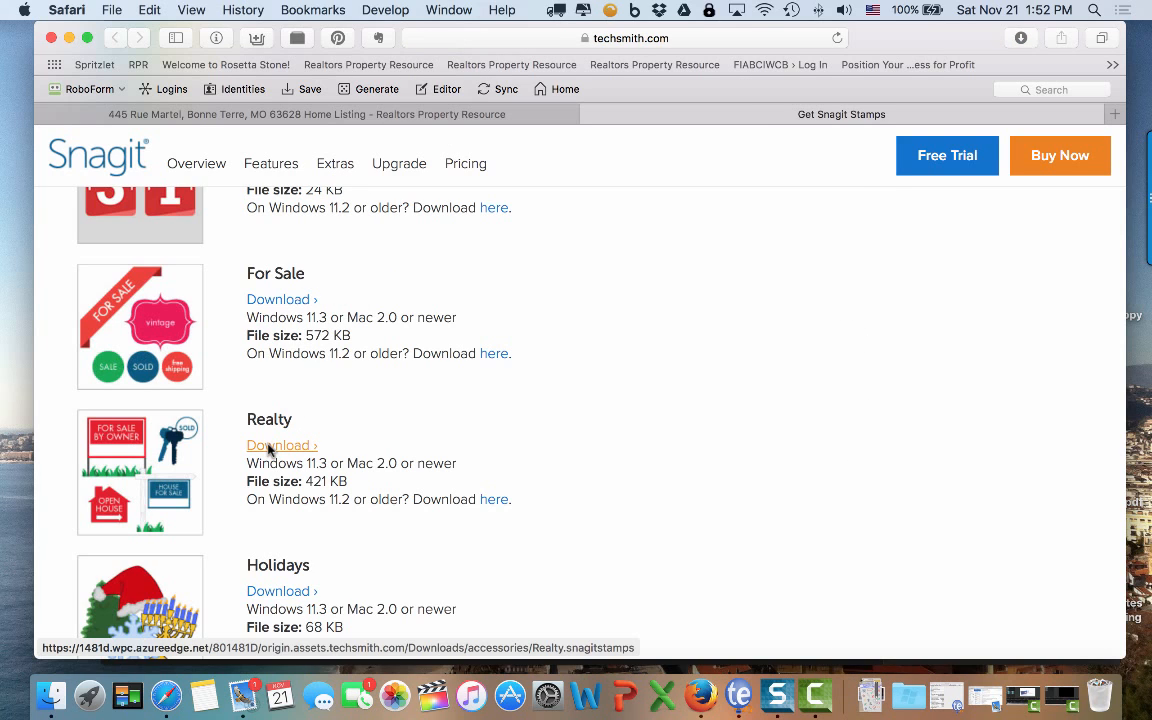
# Install the downloaded Realty stamps in Snagit and open the Realty folder of the custom stamps.
pyautogui.click(868, 694)
pyautogui.click(874, 545)
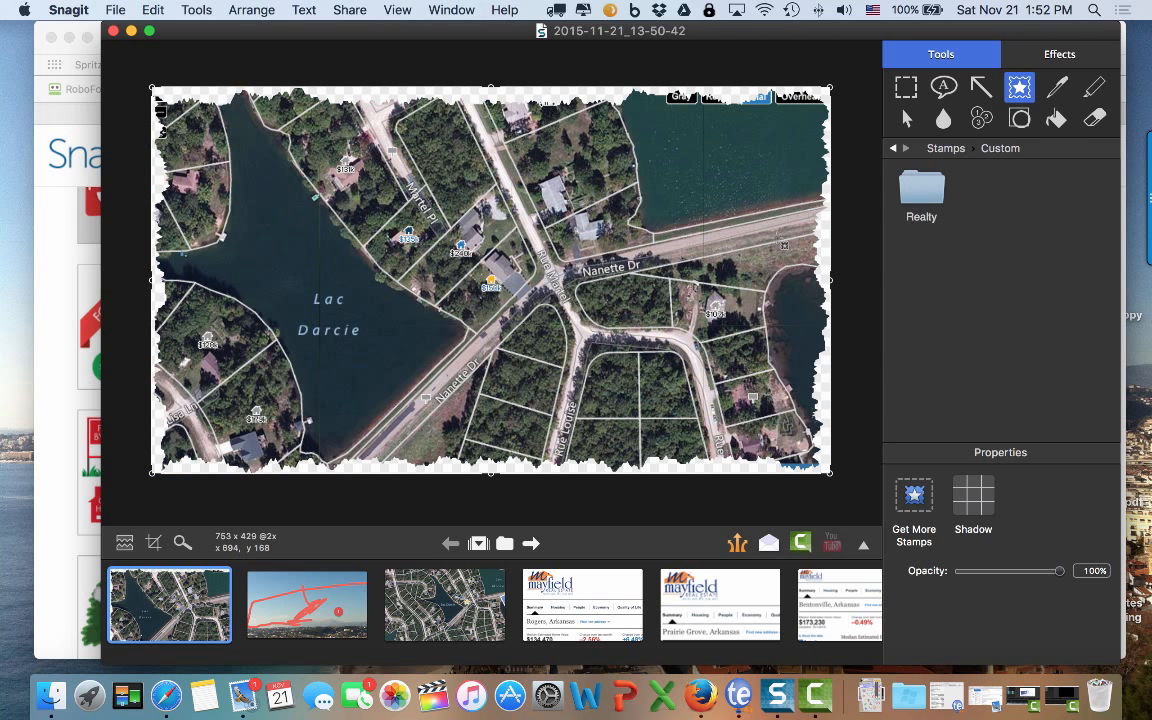
pyautogui.click(937, 188)
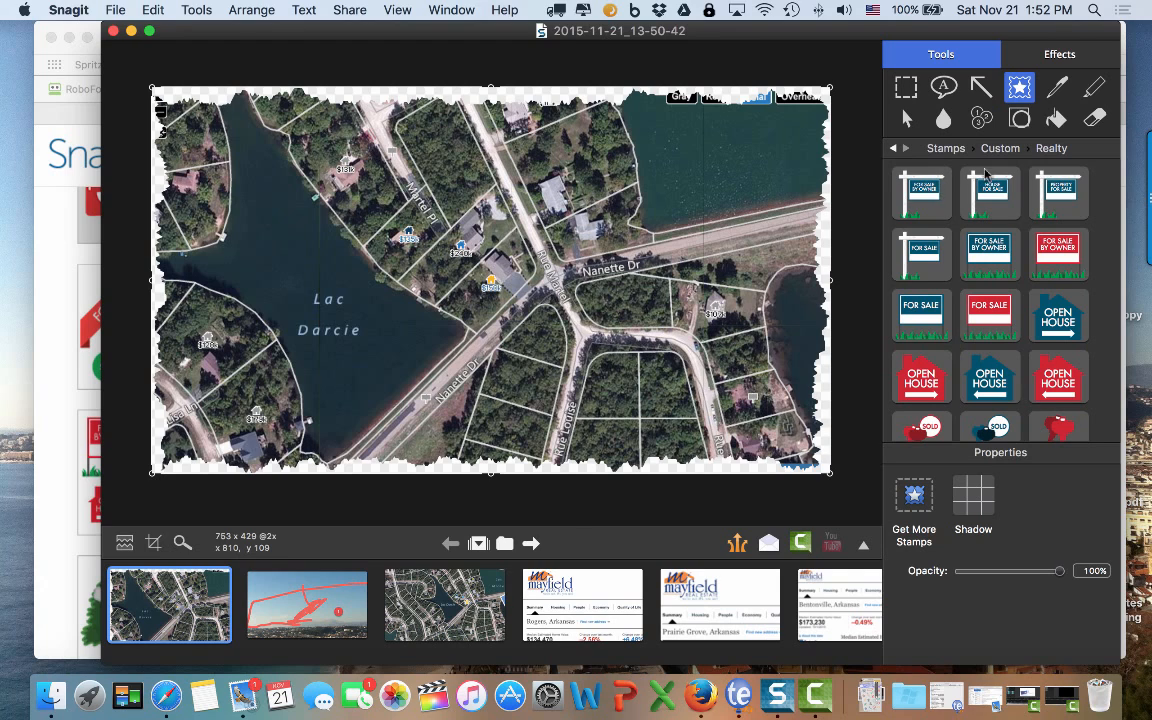
pyautogui.click(991, 315)
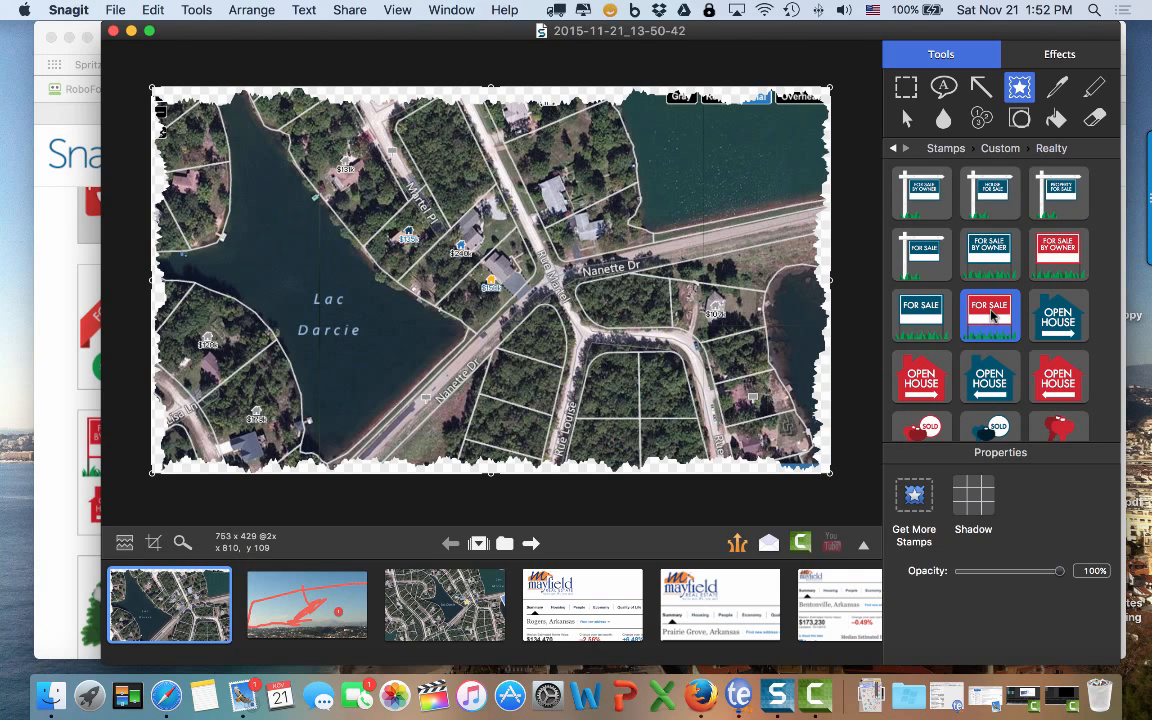
pyautogui.moveTo(991, 315); pyautogui.dragTo(566, 273)
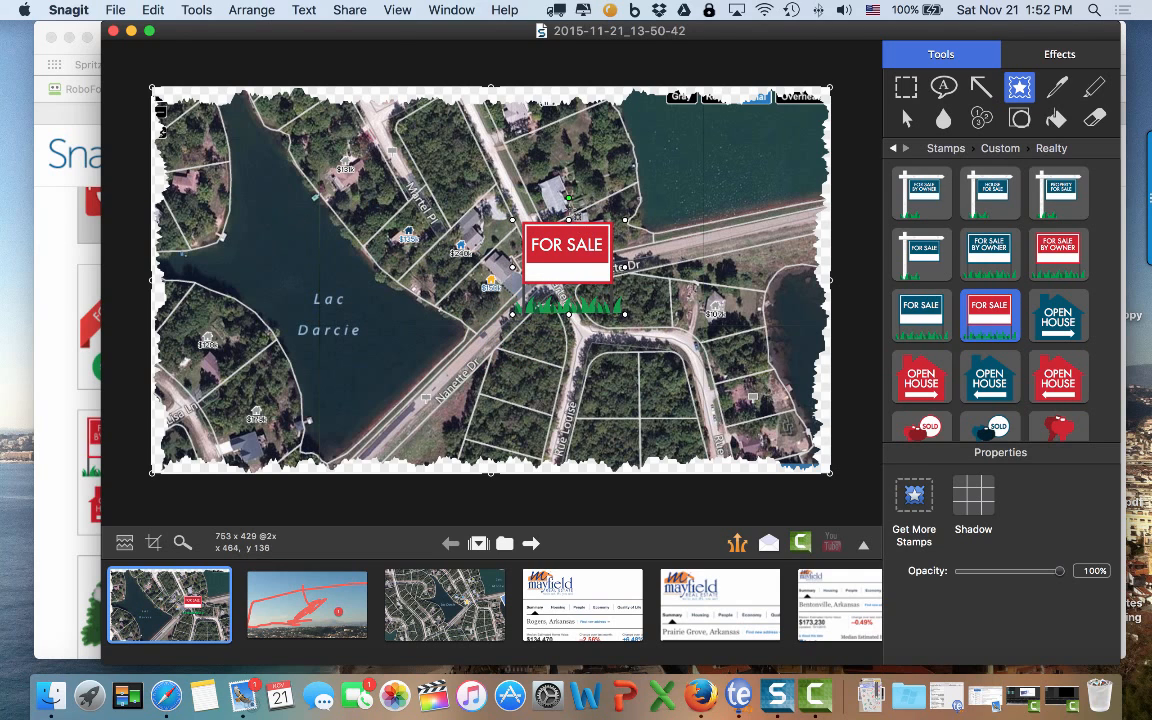
pyautogui.press('BackSpace')
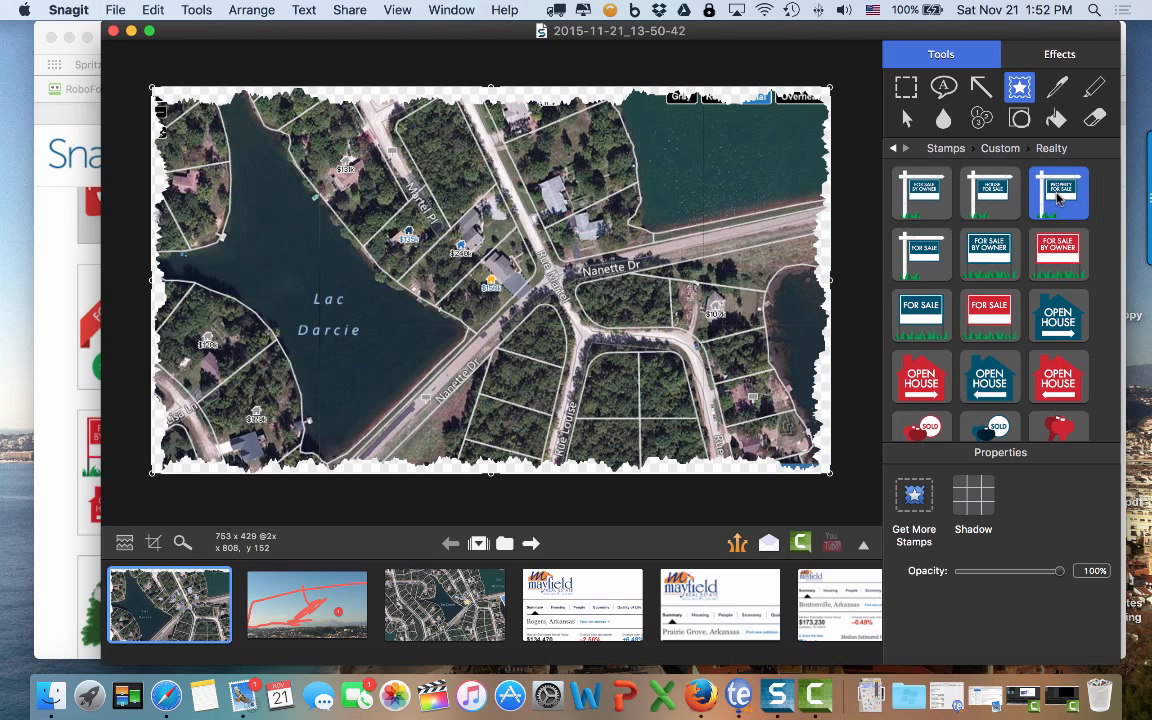
# Place the Property for Sale signpost stamp on the map near the Rue Martel and Nanette Dr intersection.
pyautogui.moveTo(1058, 192); pyautogui.dragTo(522, 272)
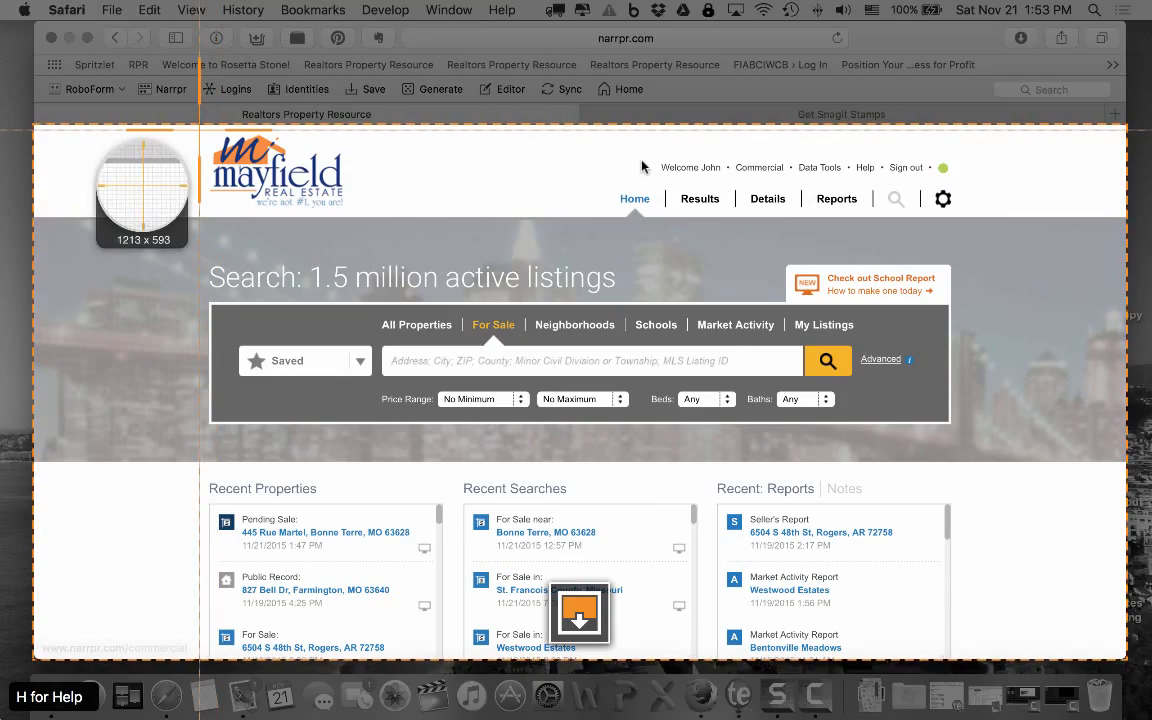
# Capture the Mayfield Real Estate logo from the website at 176 x 92 and place it over the map's Property for Sale sign.
pyautogui.moveTo(200, 130); pyautogui.dragTo(357, 212)
pyautogui.click(95, 248)
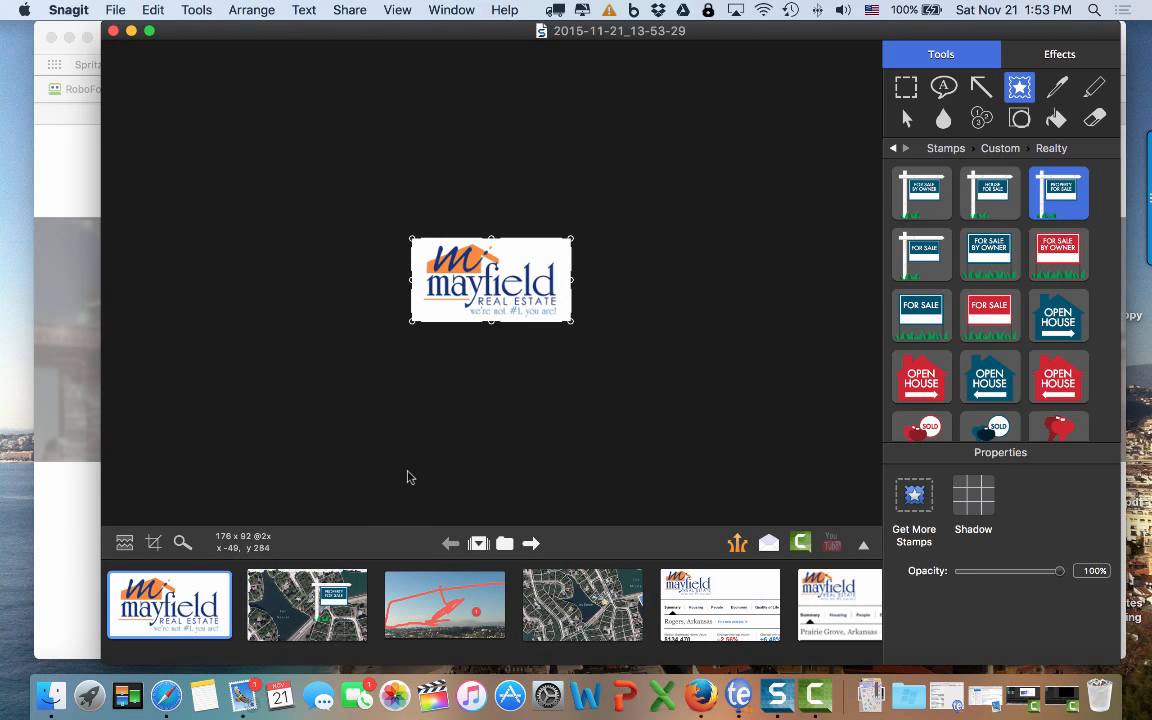
pyautogui.click(307, 598)
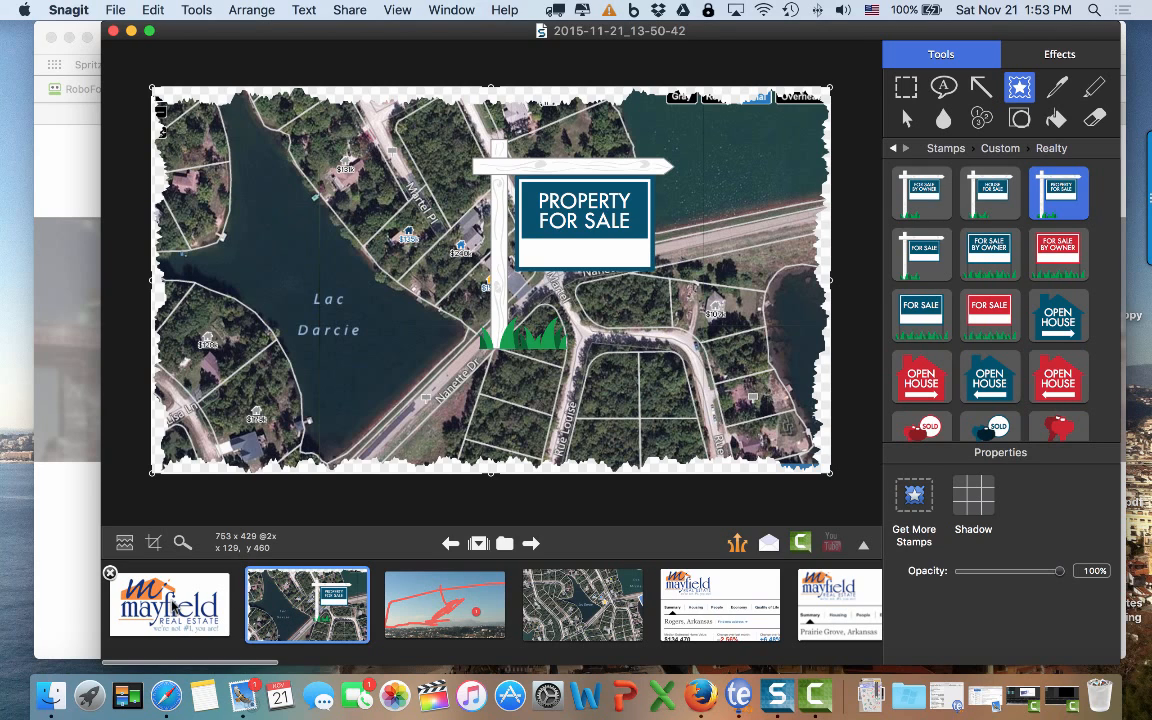
pyautogui.moveTo(169, 601); pyautogui.dragTo(588, 218)
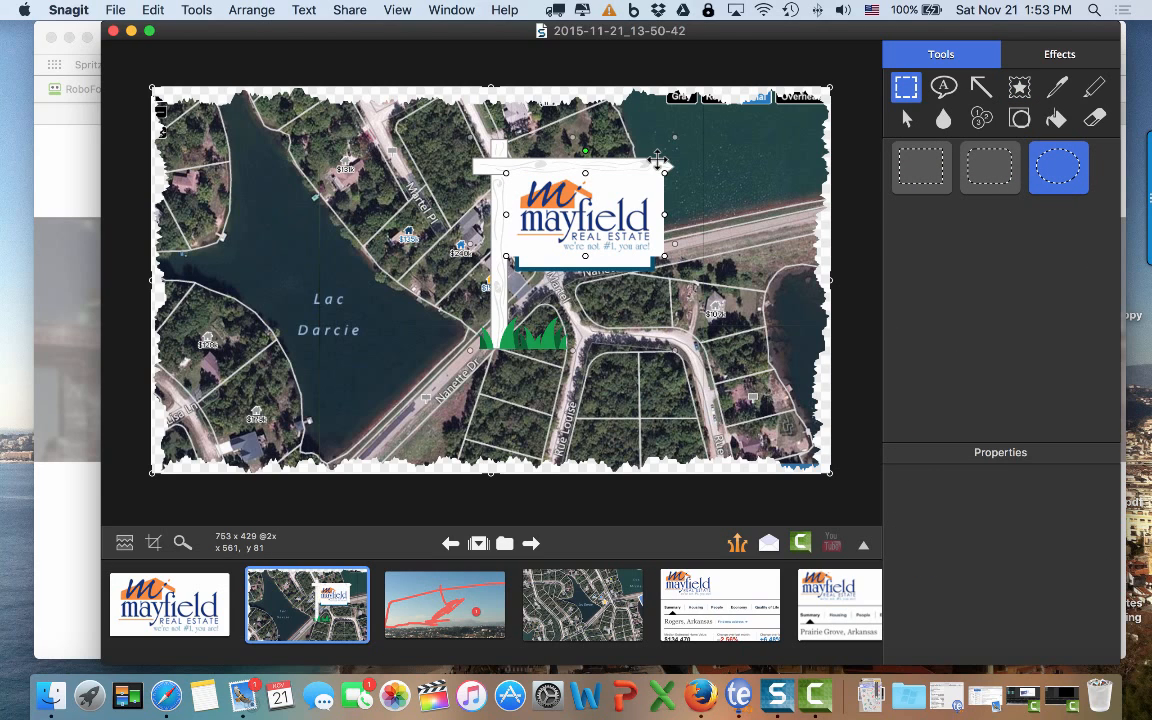
# Shrink the Mayfield Real Estate logo to fit inside the sign's hanging panel, and nudge the signpost stamp slightly right and down to align them.
pyautogui.moveTo(669, 177); pyautogui.dragTo(613, 198)
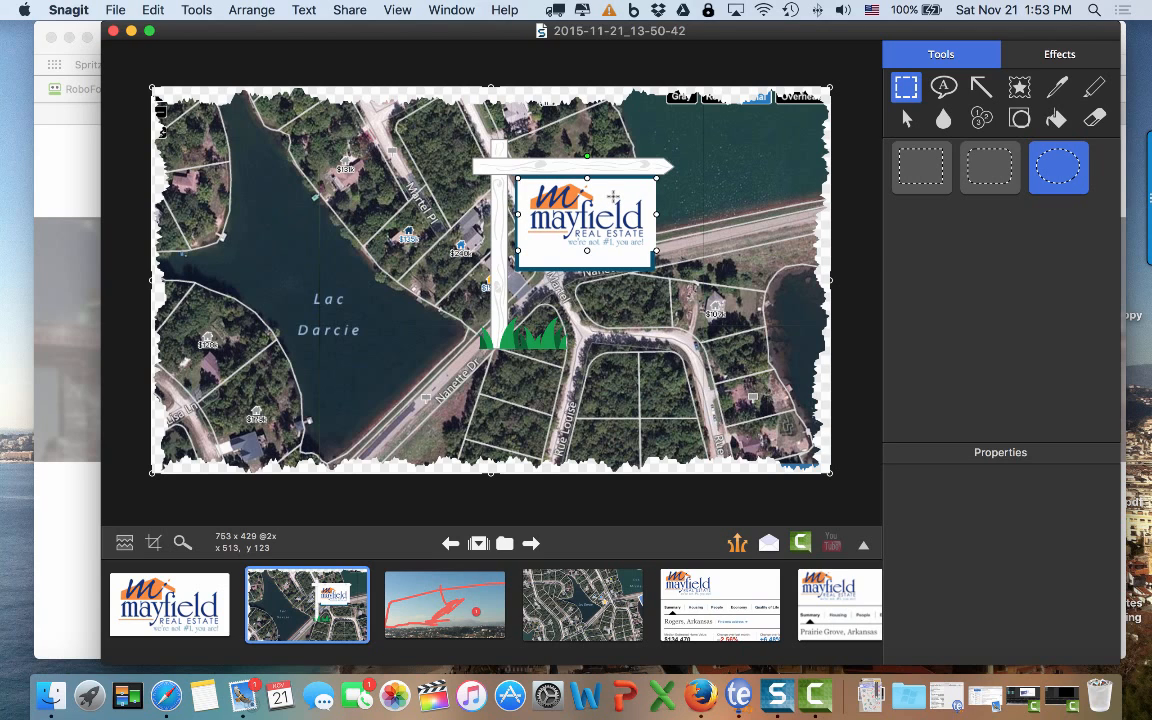
pyautogui.click(652, 268)
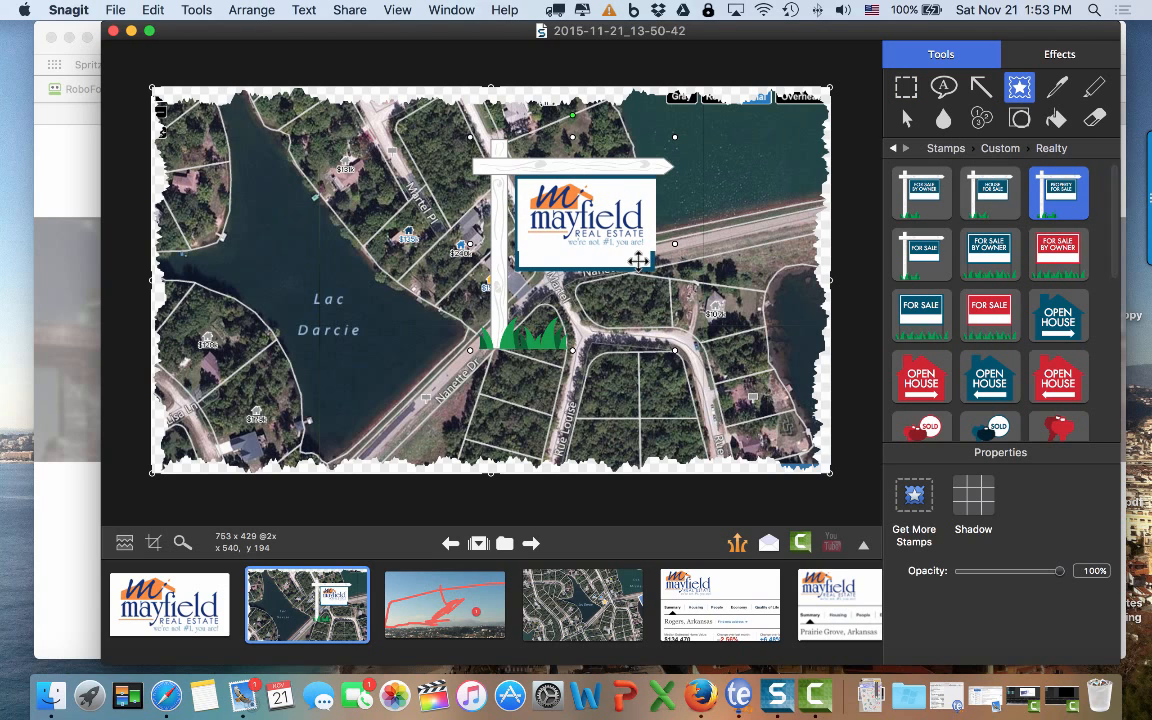
pyautogui.moveTo(639, 262); pyautogui.dragTo(647, 266)
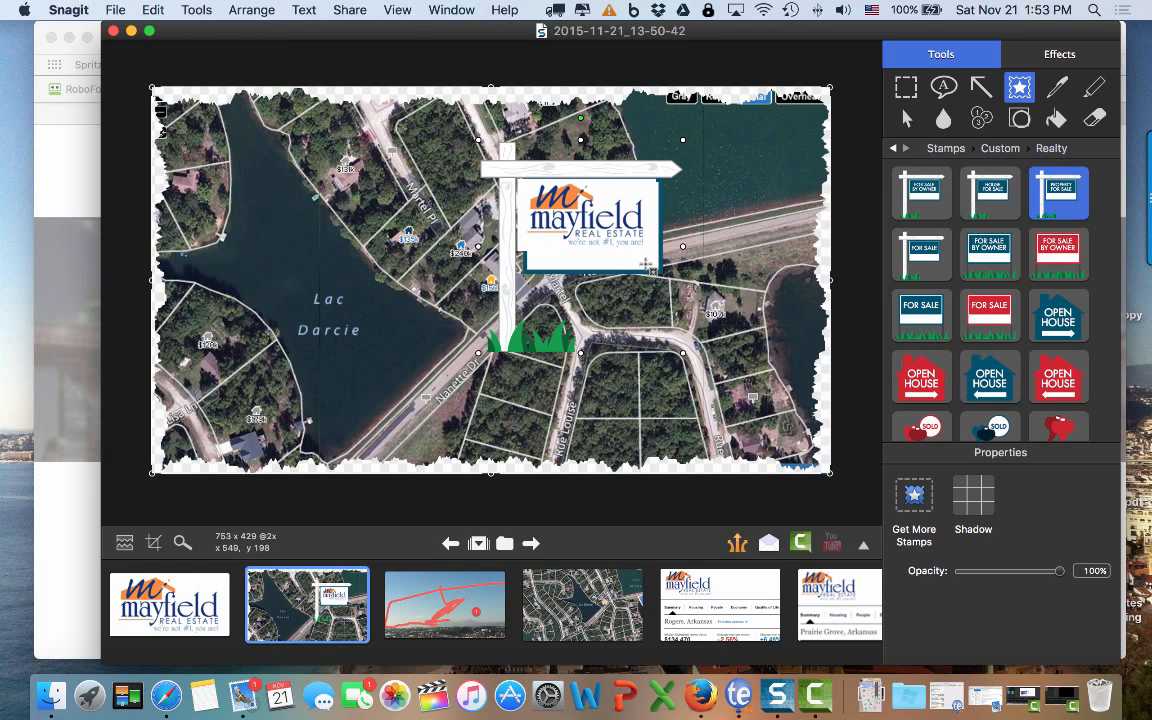
pyautogui.click(536, 215)
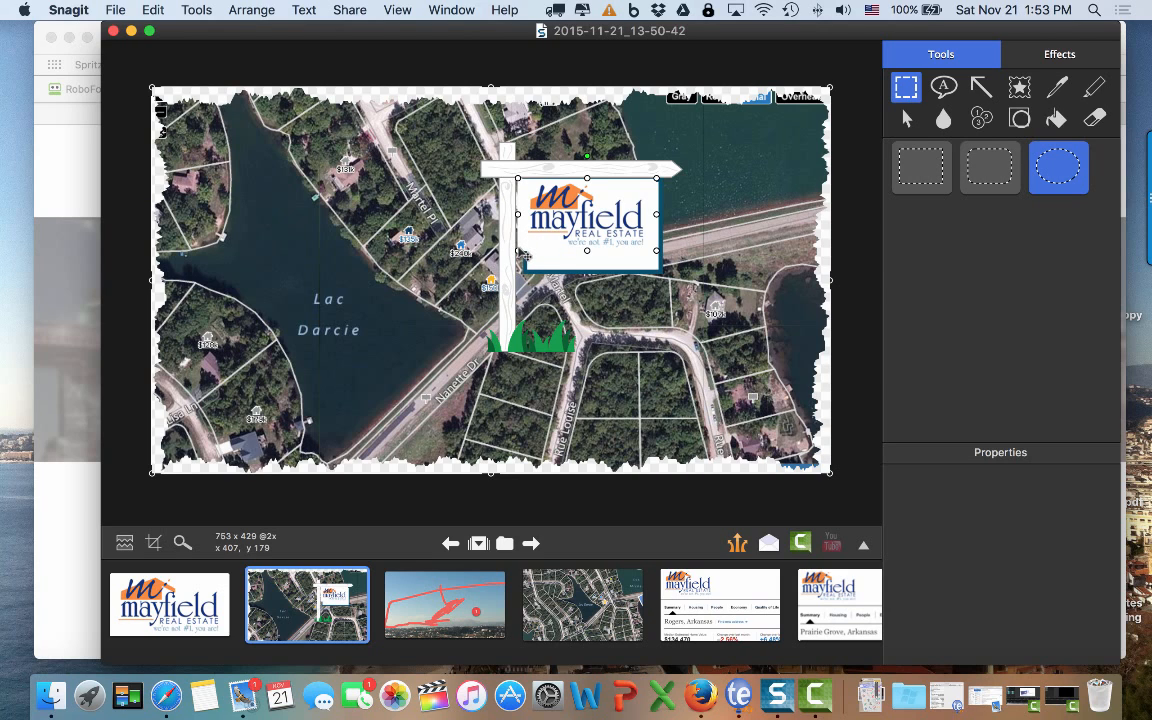
pyautogui.moveTo(526, 256); pyautogui.dragTo(538, 252)
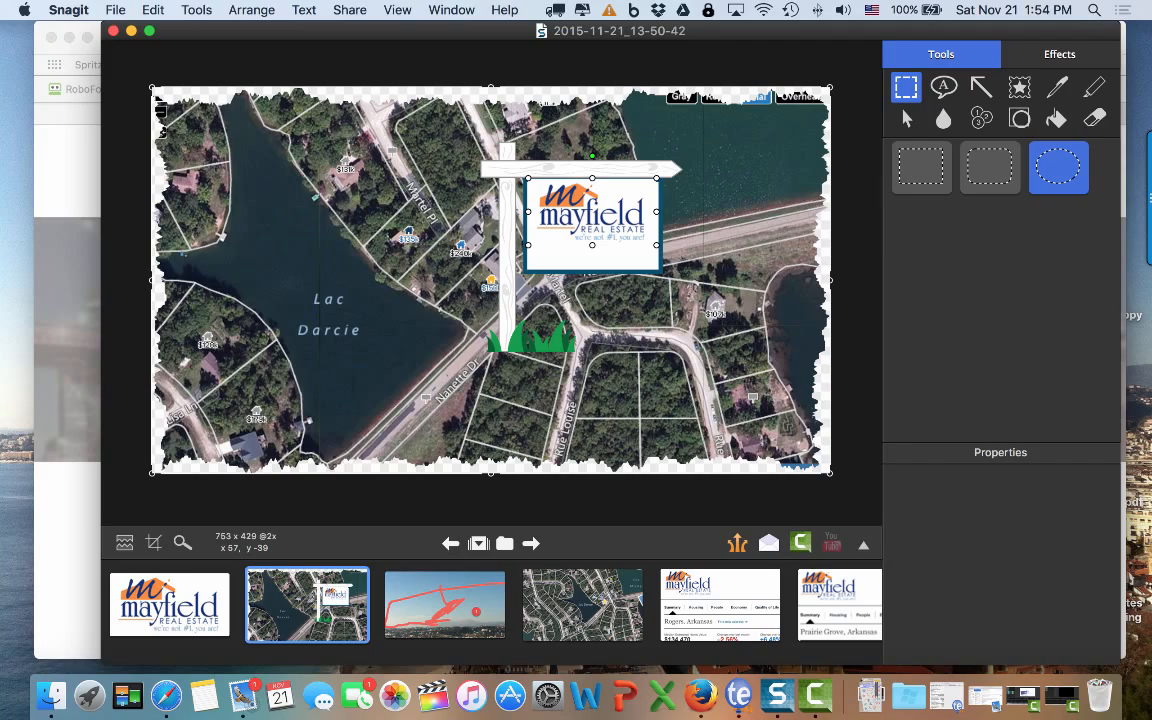
pyautogui.press('super+Tab')
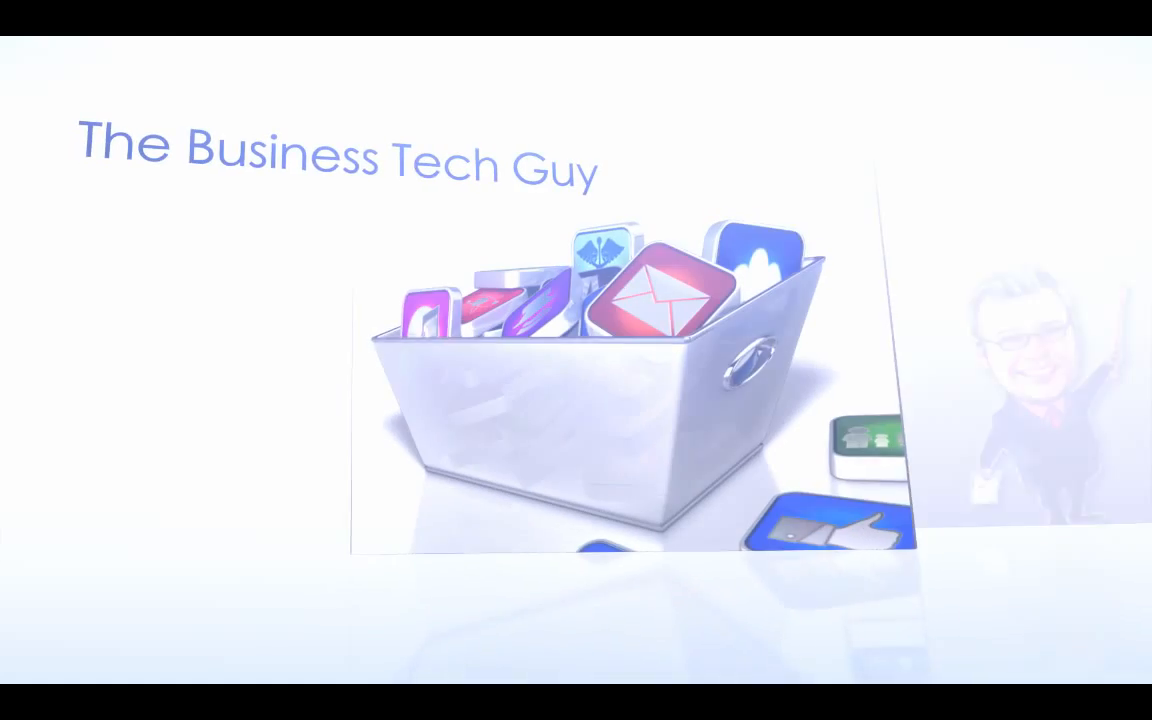